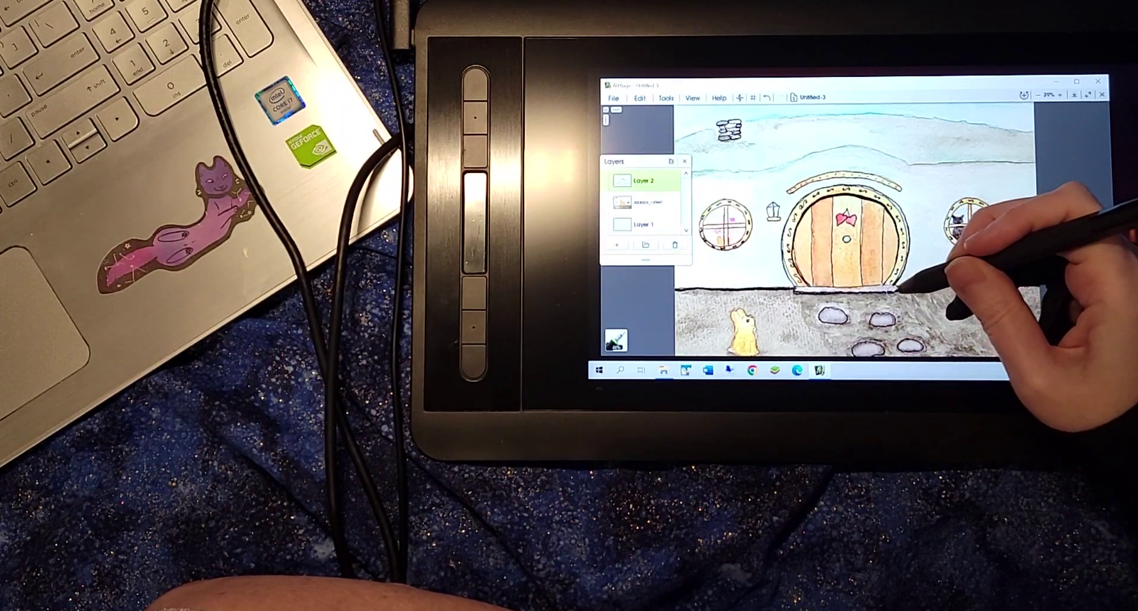
Ink the doorstep, the arch over the round door and the small lantern beside it in black
{"action": "mouse_move", "coordinate": [888, 287]}
{"action": "left_mouse_down"}
{"action": "mouse_move", "coordinate": [793, 290]}
{"action": "mouse_move", "coordinate": [820, 318]}
{"action": "mouse_move", "coordinate": [844, 322]}
{"action": "mouse_move", "coordinate": [833, 307]}
{"action": "left_mouse_up"}
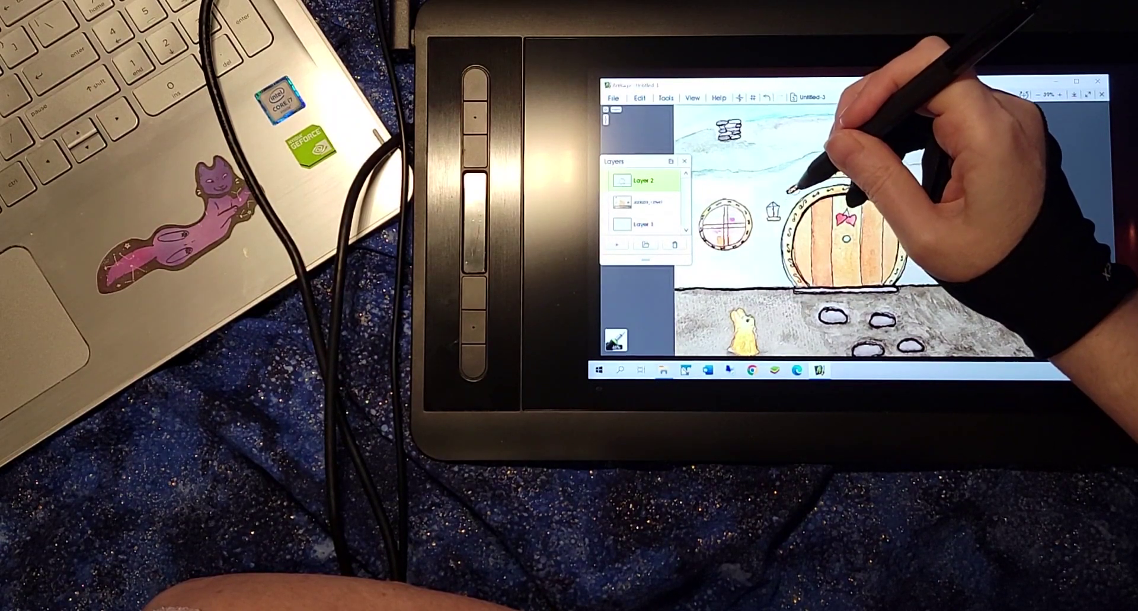
{"action": "left_click_drag", "start_coordinate": [801, 187], "coordinate": [877, 182]}
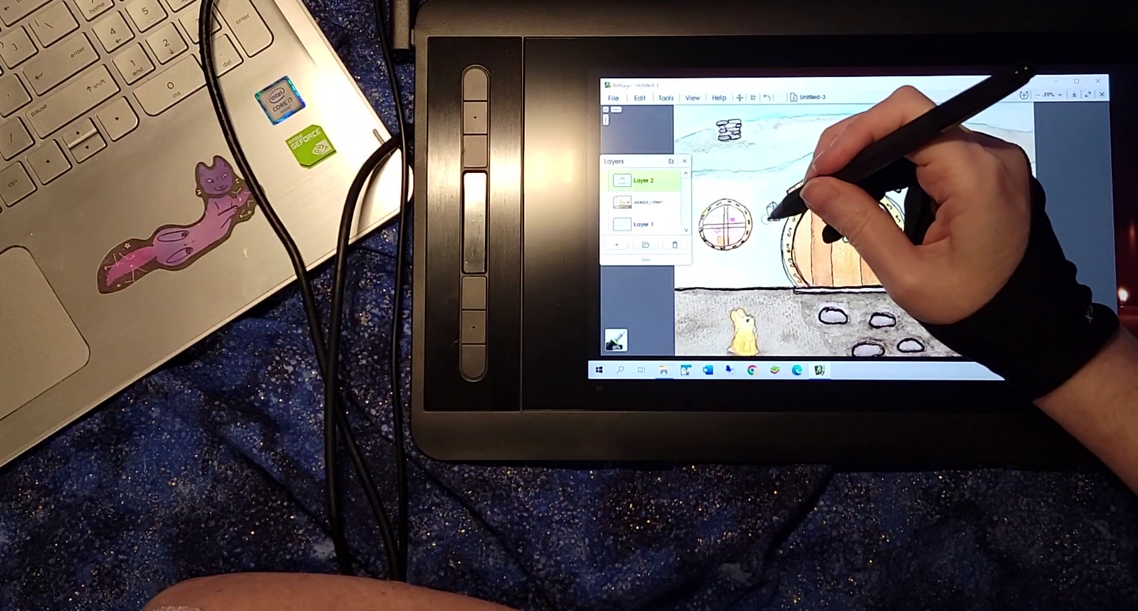
{"action": "left_click_drag", "start_coordinate": [768, 219], "coordinate": [779, 218]}
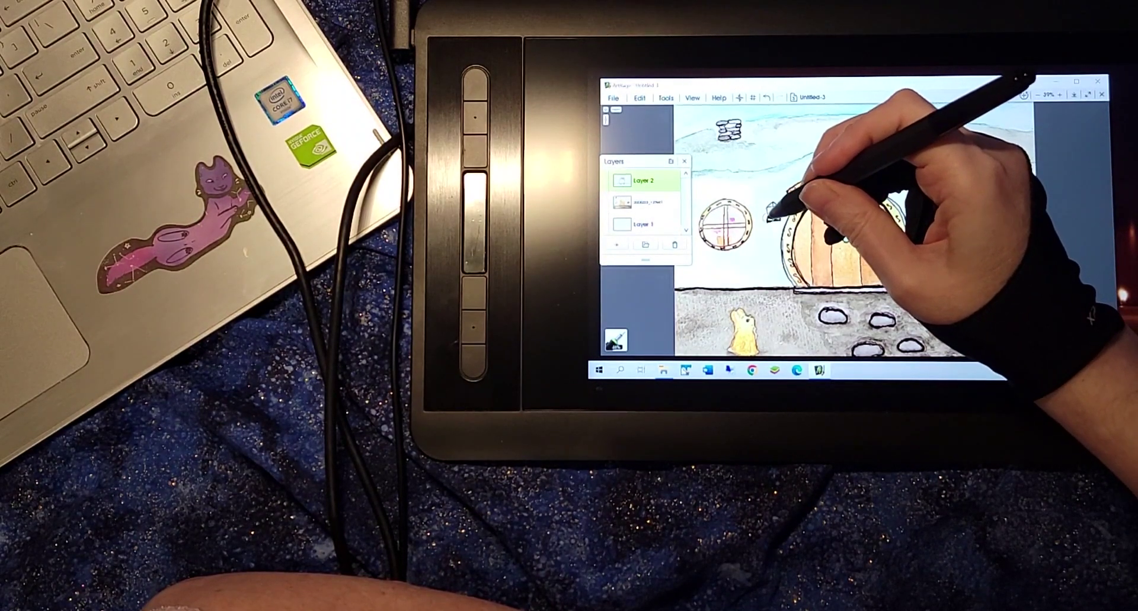
{"action": "left_click_drag", "start_coordinate": [773, 208], "coordinate": [770, 216]}
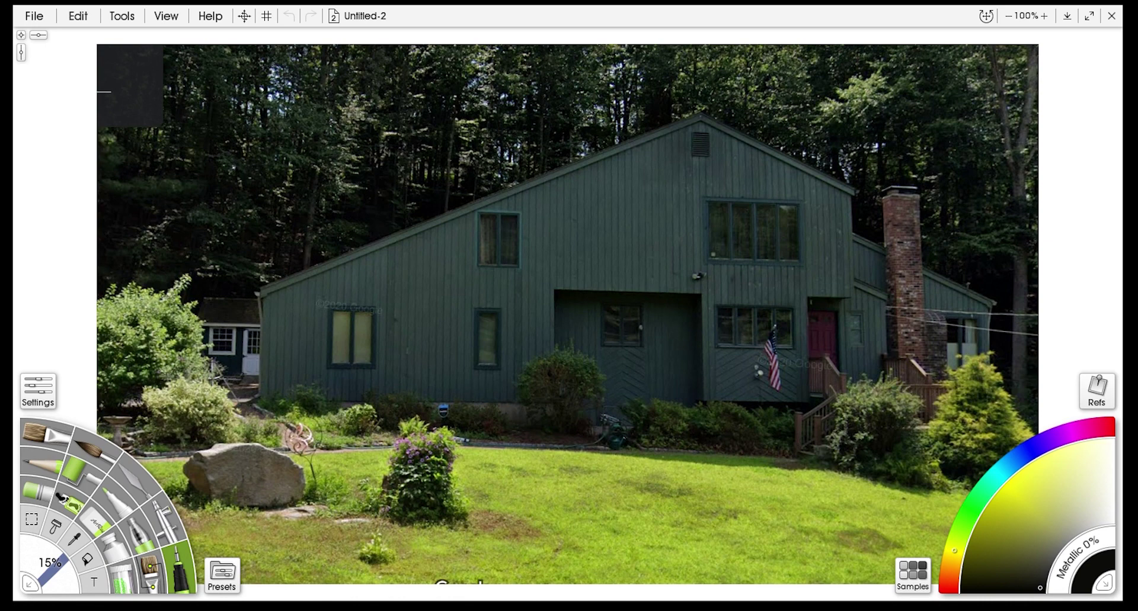
Tilt the reference photo slightly counter-clockwise and shrink it a little, and trace the house's left wall and base line
{"action": "key", "text": "shift+space"}
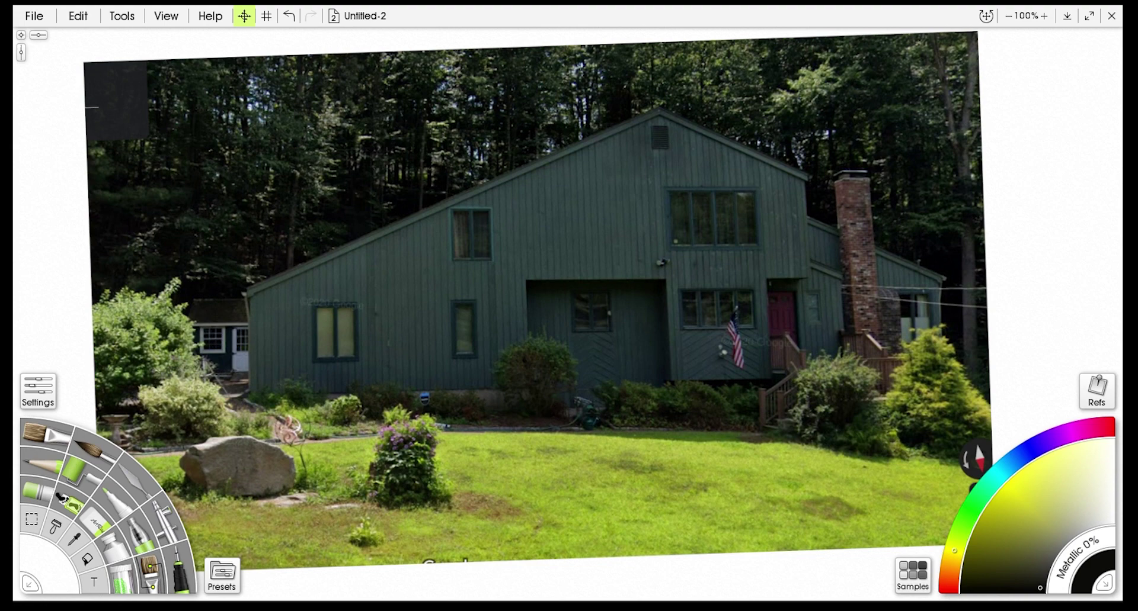
{"action": "key", "text": "shift+space"}
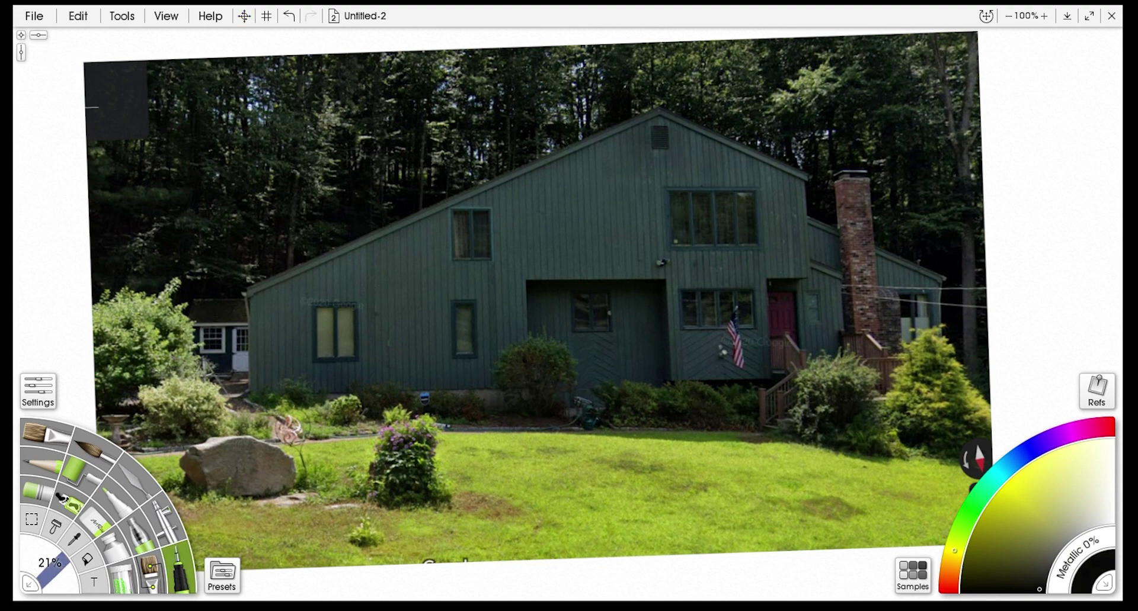
{"action": "mouse_move", "coordinate": [250, 301]}
{"action": "left_mouse_down"}
{"action": "mouse_move", "coordinate": [248, 394]}
{"action": "mouse_move", "coordinate": [265, 413]}
{"action": "mouse_move", "coordinate": [632, 412]}
{"action": "left_mouse_up"}
{"action": "key", "text": "ctrl+z"}
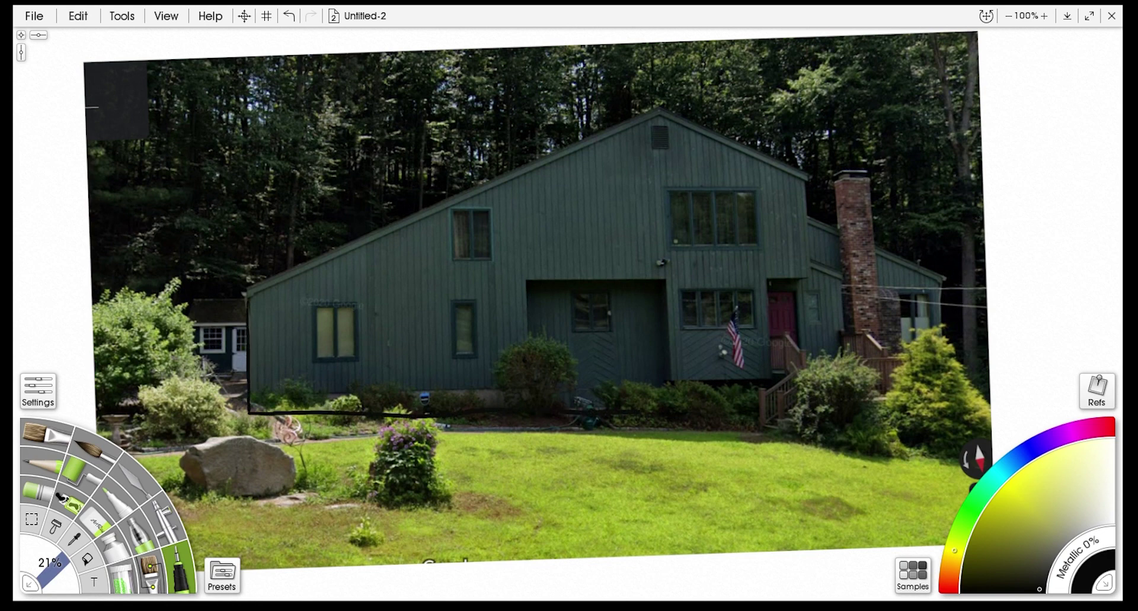
Trace the boulder on the lawn and both slopes of the main roof up to the gable peak
{"action": "mouse_move", "coordinate": [249, 438]}
{"action": "left_mouse_down"}
{"action": "mouse_move", "coordinate": [205, 487]}
{"action": "mouse_move", "coordinate": [295, 477]}
{"action": "mouse_move", "coordinate": [225, 435]}
{"action": "mouse_move", "coordinate": [178, 477]}
{"action": "left_mouse_up"}
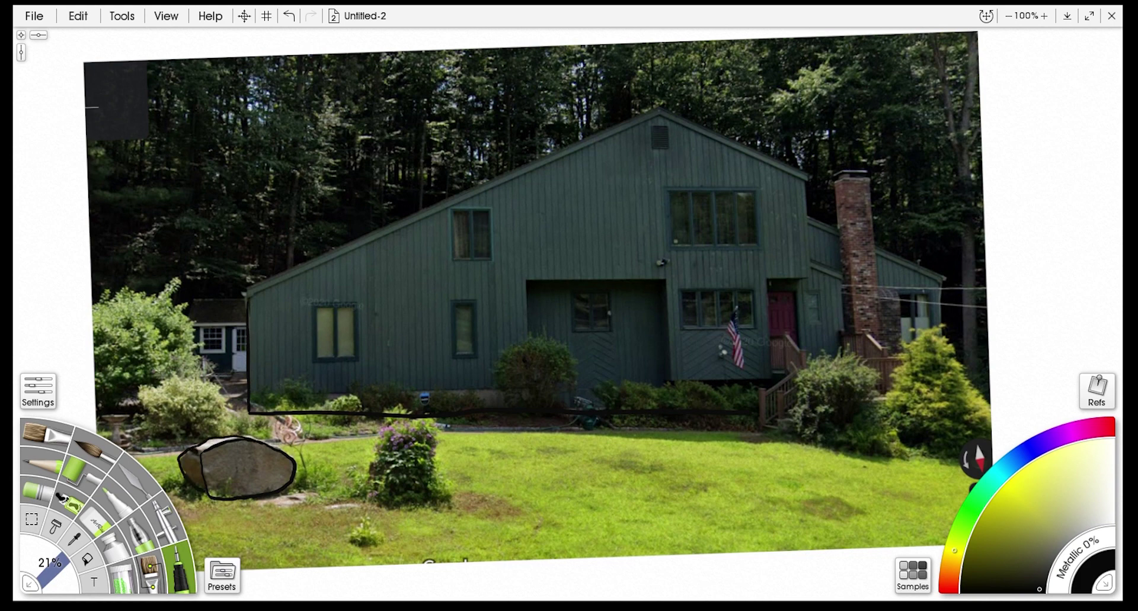
{"action": "left_click_drag", "start_coordinate": [249, 295], "coordinate": [628, 132]}
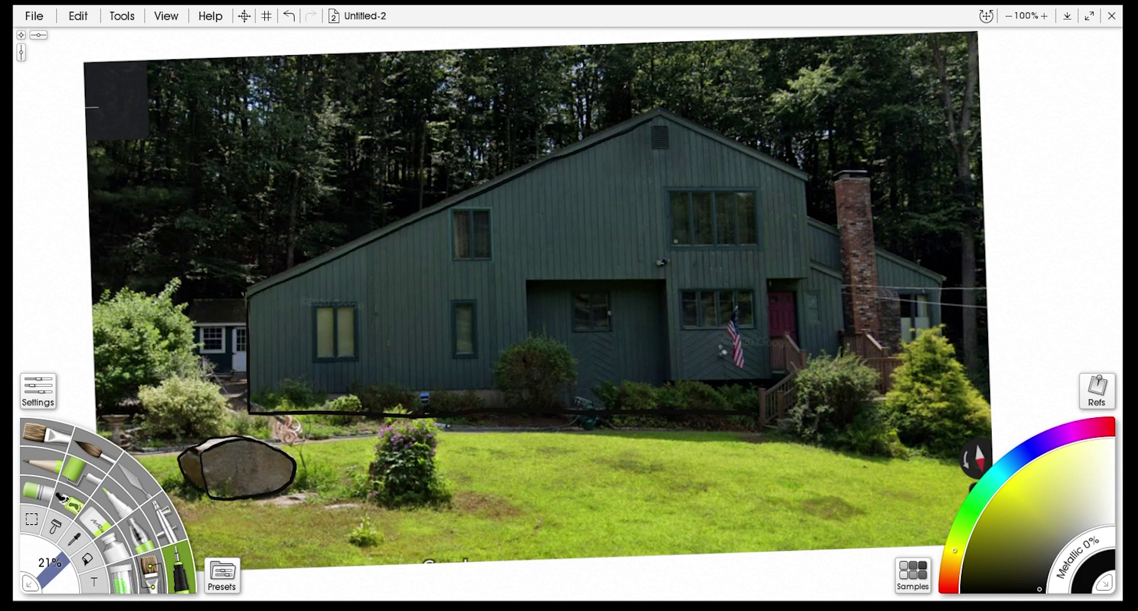
{"action": "mouse_move", "coordinate": [471, 183]}
{"action": "left_mouse_down"}
{"action": "mouse_move", "coordinate": [657, 110]}
{"action": "mouse_move", "coordinate": [800, 178]}
{"action": "left_mouse_up"}
{"action": "left_click_drag", "start_coordinate": [665, 109], "coordinate": [766, 157]}
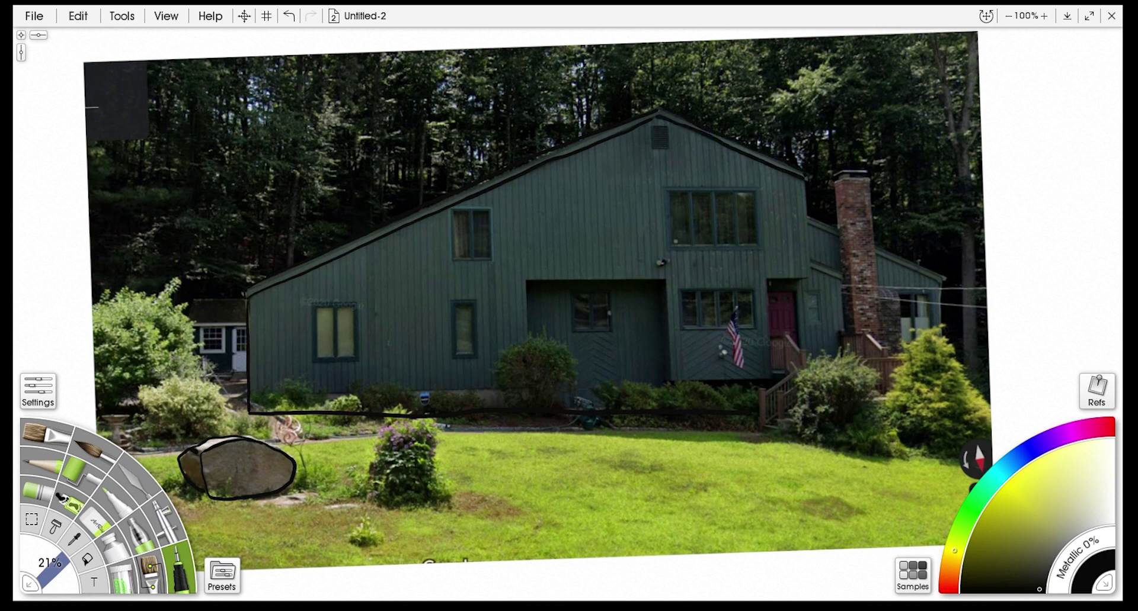
Trace the house's right wall edge, the wall corner beside the front door and the recessed wall section
{"action": "left_click_drag", "start_coordinate": [806, 260], "coordinate": [805, 177]}
{"action": "left_click_drag", "start_coordinate": [765, 278], "coordinate": [805, 277]}
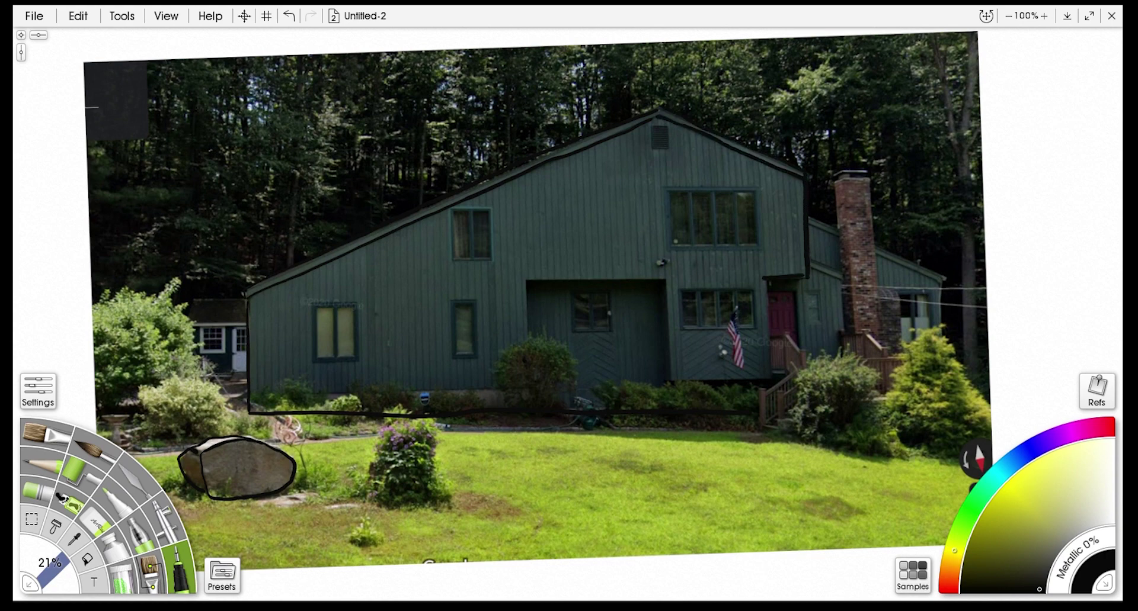
{"action": "left_click_drag", "start_coordinate": [767, 373], "coordinate": [763, 280]}
{"action": "left_click_drag", "start_coordinate": [669, 382], "coordinate": [736, 379]}
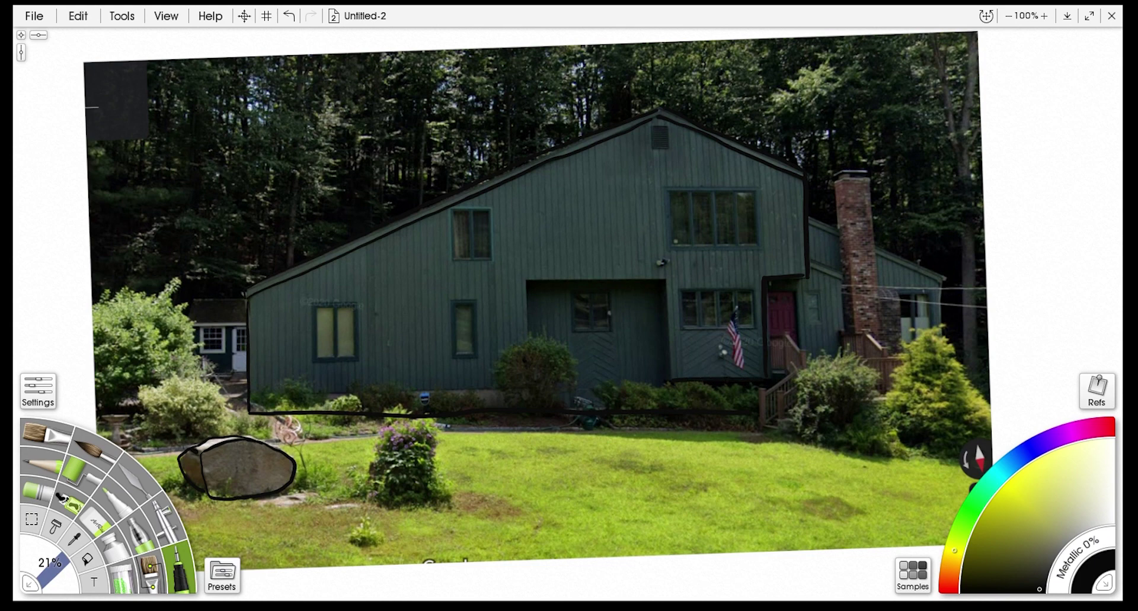
{"action": "left_click_drag", "start_coordinate": [523, 279], "coordinate": [664, 278]}
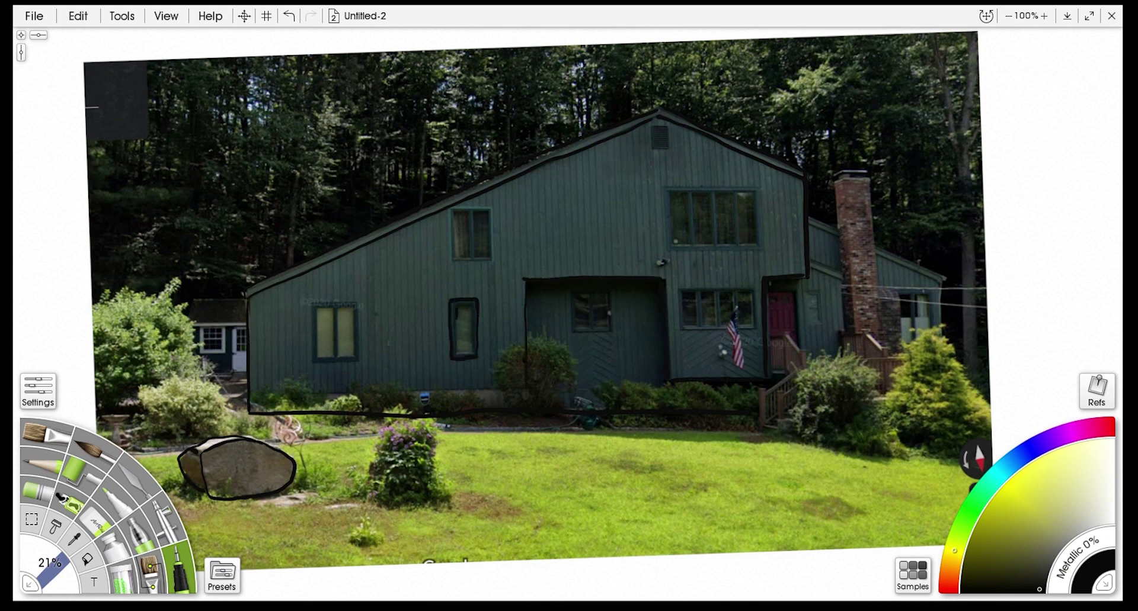
Outline the frames and panes of the three windows in the left half of the facade
{"action": "mouse_move", "coordinate": [456, 320]}
{"action": "left_mouse_down"}
{"action": "mouse_move", "coordinate": [470, 312]}
{"action": "mouse_move", "coordinate": [459, 307]}
{"action": "left_mouse_up"}
{"action": "mouse_move", "coordinate": [310, 301]}
{"action": "left_mouse_down"}
{"action": "mouse_move", "coordinate": [310, 349]}
{"action": "mouse_move", "coordinate": [323, 300]}
{"action": "mouse_move", "coordinate": [311, 303]}
{"action": "left_mouse_up"}
{"action": "mouse_move", "coordinate": [317, 310]}
{"action": "left_mouse_down"}
{"action": "mouse_move", "coordinate": [321, 355]}
{"action": "mouse_move", "coordinate": [333, 319]}
{"action": "mouse_move", "coordinate": [318, 310]}
{"action": "mouse_move", "coordinate": [351, 354]}
{"action": "mouse_move", "coordinate": [339, 309]}
{"action": "left_mouse_up"}
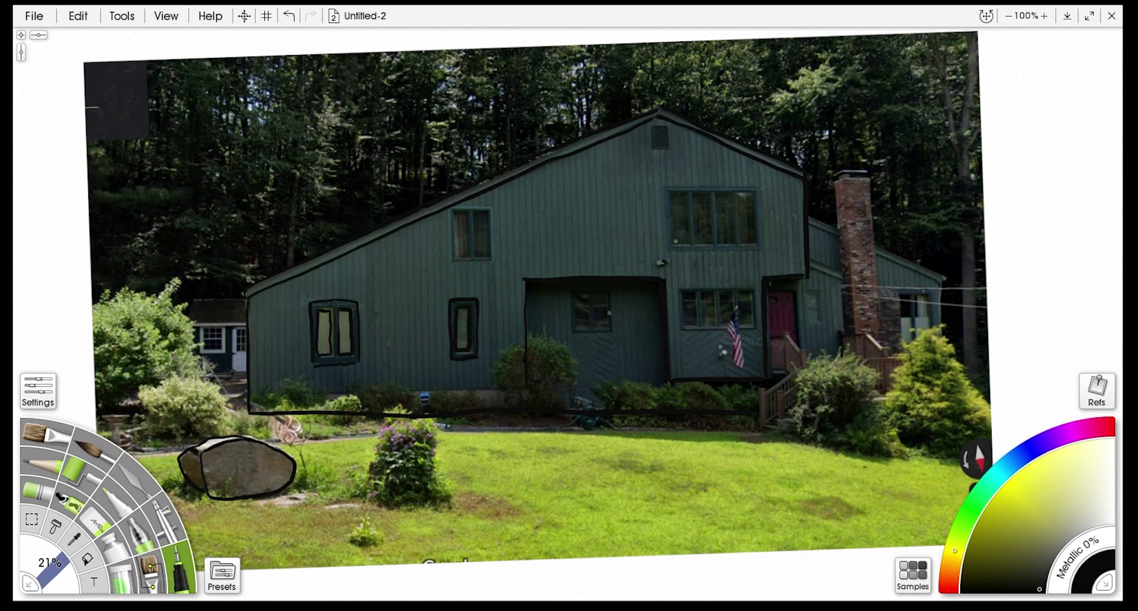
{"action": "mouse_move", "coordinate": [446, 208]}
{"action": "left_mouse_down"}
{"action": "mouse_move", "coordinate": [459, 265]}
{"action": "mouse_move", "coordinate": [493, 251]}
{"action": "mouse_move", "coordinate": [495, 216]}
{"action": "mouse_move", "coordinate": [453, 230]}
{"action": "left_mouse_up"}
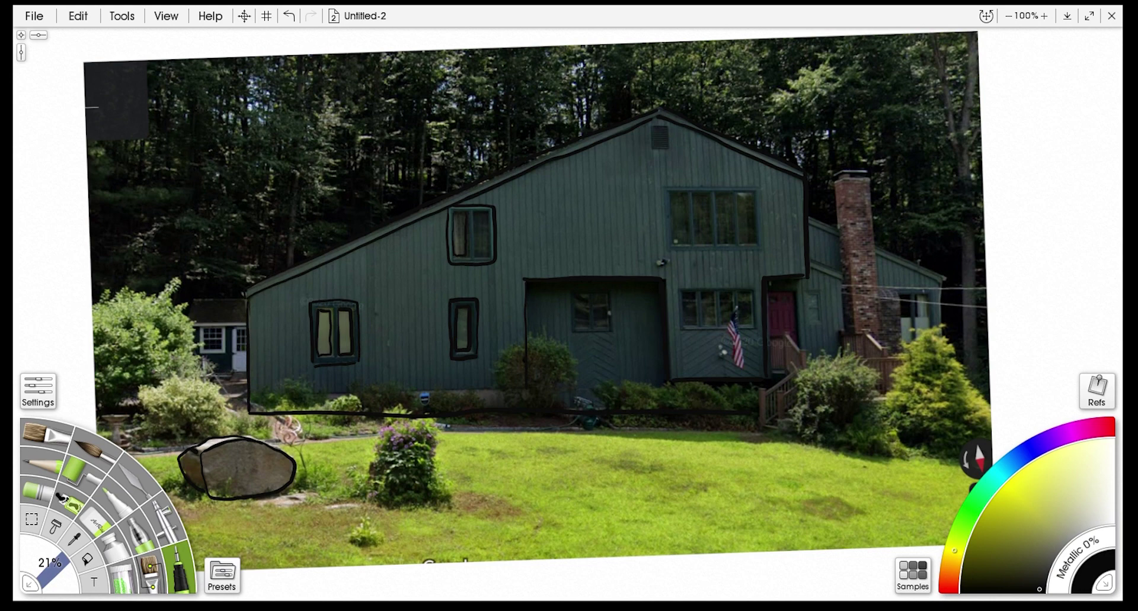
Outline the gable vent, the two four-pane windows below it and the two-pane window in the recess
{"action": "left_click_drag", "start_coordinate": [652, 128], "coordinate": [668, 131]}
{"action": "left_click_drag", "start_coordinate": [665, 222], "coordinate": [666, 248]}
{"action": "key", "text": "ctrl+z"}
{"action": "mouse_move", "coordinate": [664, 190]}
{"action": "left_mouse_down"}
{"action": "mouse_move", "coordinate": [666, 249]}
{"action": "mouse_move", "coordinate": [758, 249]}
{"action": "mouse_move", "coordinate": [758, 188]}
{"action": "mouse_move", "coordinate": [685, 242]}
{"action": "mouse_move", "coordinate": [688, 195]}
{"action": "mouse_move", "coordinate": [709, 201]}
{"action": "mouse_move", "coordinate": [696, 194]}
{"action": "left_mouse_up"}
{"action": "mouse_move", "coordinate": [718, 194]}
{"action": "left_mouse_down"}
{"action": "mouse_move", "coordinate": [718, 236]}
{"action": "mouse_move", "coordinate": [719, 191]}
{"action": "mouse_move", "coordinate": [751, 218]}
{"action": "left_mouse_up"}
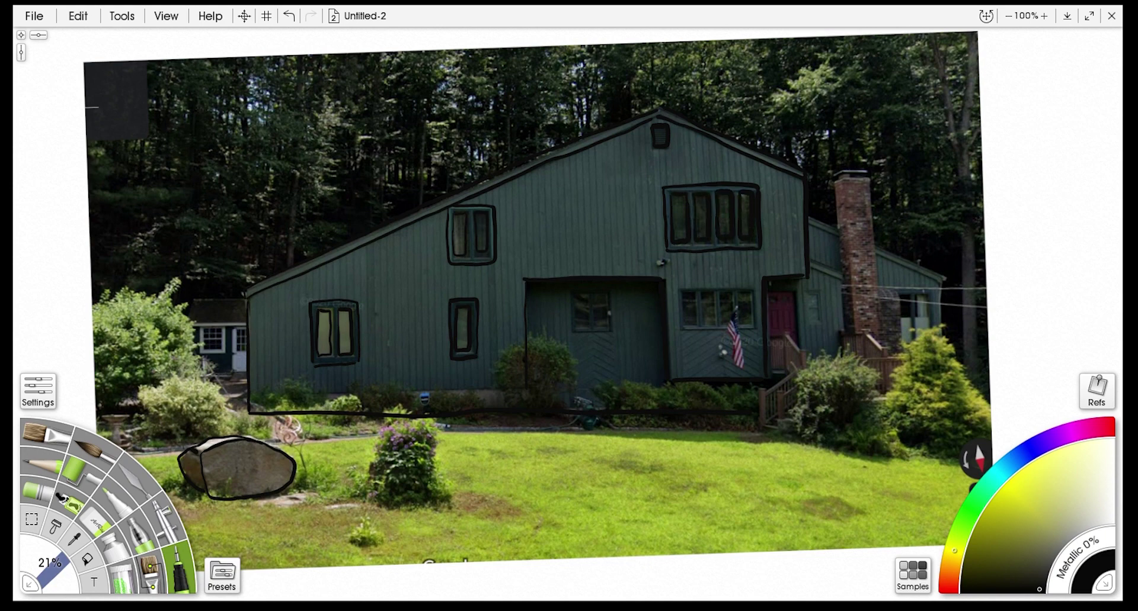
{"action": "mouse_move", "coordinate": [677, 288]}
{"action": "left_mouse_down"}
{"action": "mouse_move", "coordinate": [682, 331]}
{"action": "mouse_move", "coordinate": [753, 305]}
{"action": "mouse_move", "coordinate": [678, 287]}
{"action": "mouse_move", "coordinate": [703, 326]}
{"action": "left_mouse_up"}
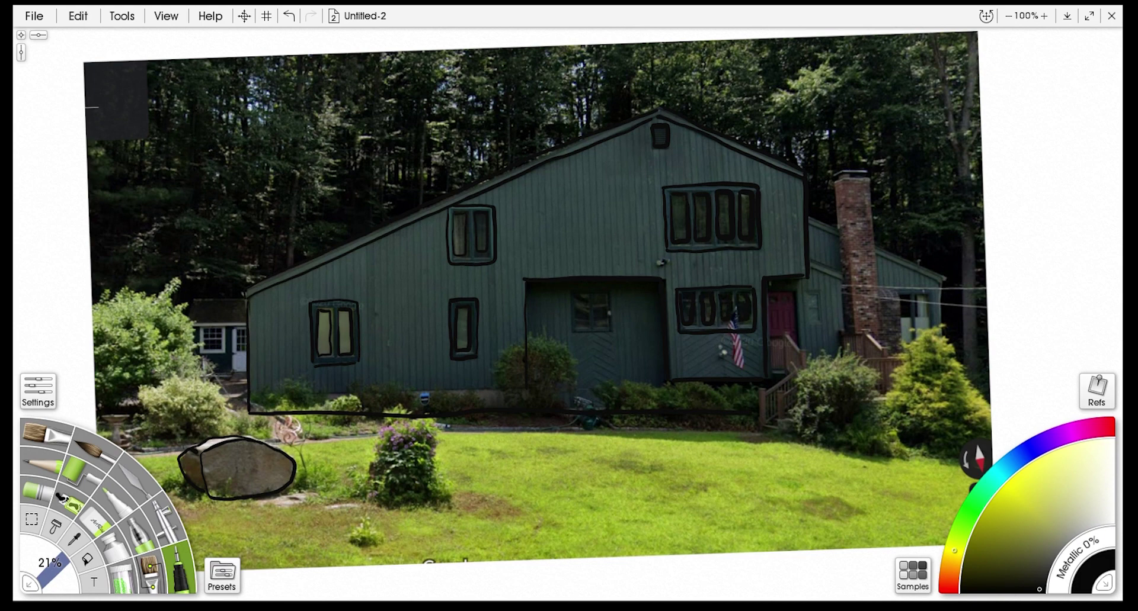
{"action": "left_click_drag", "start_coordinate": [569, 295], "coordinate": [611, 333]}
Trace the foundation line along the left wall, the front door and the porch stair railing
{"action": "left_click_drag", "start_coordinate": [251, 396], "coordinate": [520, 392]}
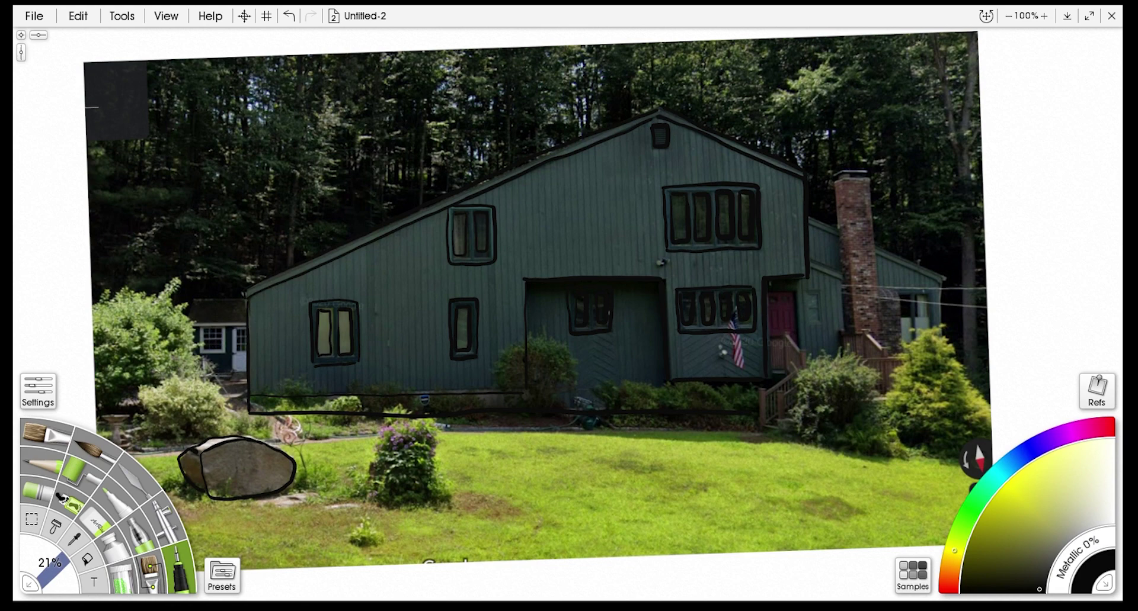
{"action": "left_click_drag", "start_coordinate": [800, 288], "coordinate": [801, 363]}
{"action": "left_click_drag", "start_coordinate": [809, 398], "coordinate": [780, 424]}
{"action": "mouse_move", "coordinate": [800, 384]}
{"action": "left_mouse_down"}
{"action": "mouse_move", "coordinate": [779, 408]}
{"action": "mouse_move", "coordinate": [796, 383]}
{"action": "left_mouse_up"}
{"action": "left_click_drag", "start_coordinate": [859, 362], "coordinate": [899, 358]}
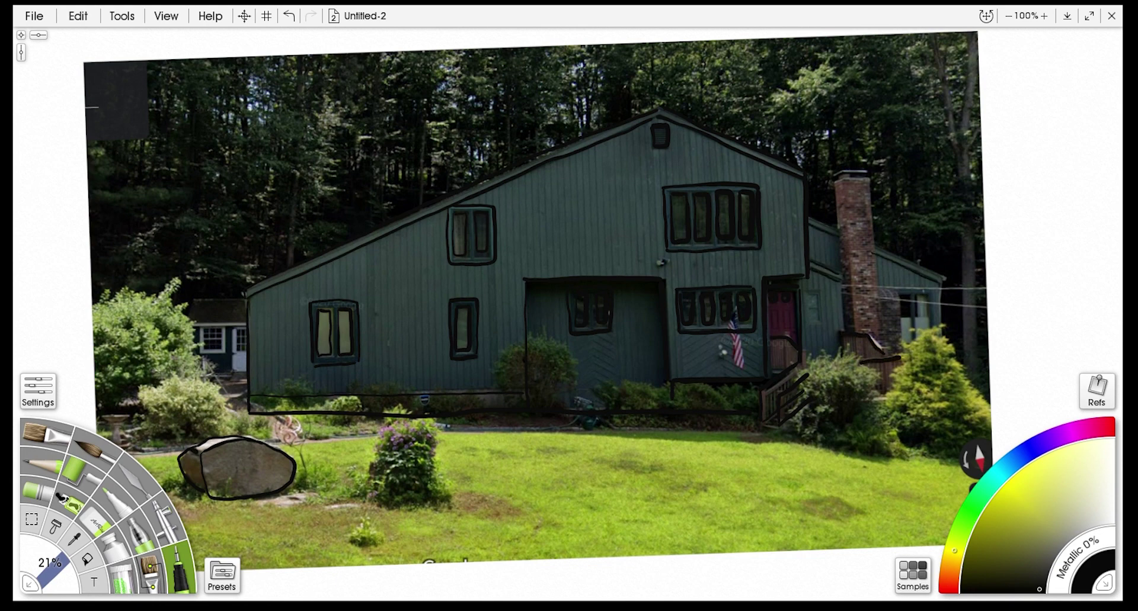
Trace the rear wing's roof line and the wavy outlines of the two large shrubs at the house's right end
{"action": "left_click_drag", "start_coordinate": [942, 278], "coordinate": [871, 247]}
{"action": "left_click_drag", "start_coordinate": [928, 333], "coordinate": [891, 393]}
{"action": "mouse_move", "coordinate": [940, 342]}
{"action": "left_mouse_down"}
{"action": "mouse_move", "coordinate": [891, 390]}
{"action": "mouse_move", "coordinate": [961, 371]}
{"action": "mouse_move", "coordinate": [978, 409]}
{"action": "left_mouse_up"}
{"action": "left_click_drag", "start_coordinate": [918, 447], "coordinate": [944, 460]}
{"action": "left_click_drag", "start_coordinate": [891, 423], "coordinate": [854, 455]}
{"action": "mouse_move", "coordinate": [804, 433]}
{"action": "left_mouse_down"}
{"action": "mouse_move", "coordinate": [832, 352]}
{"action": "mouse_move", "coordinate": [893, 445]}
{"action": "left_mouse_up"}
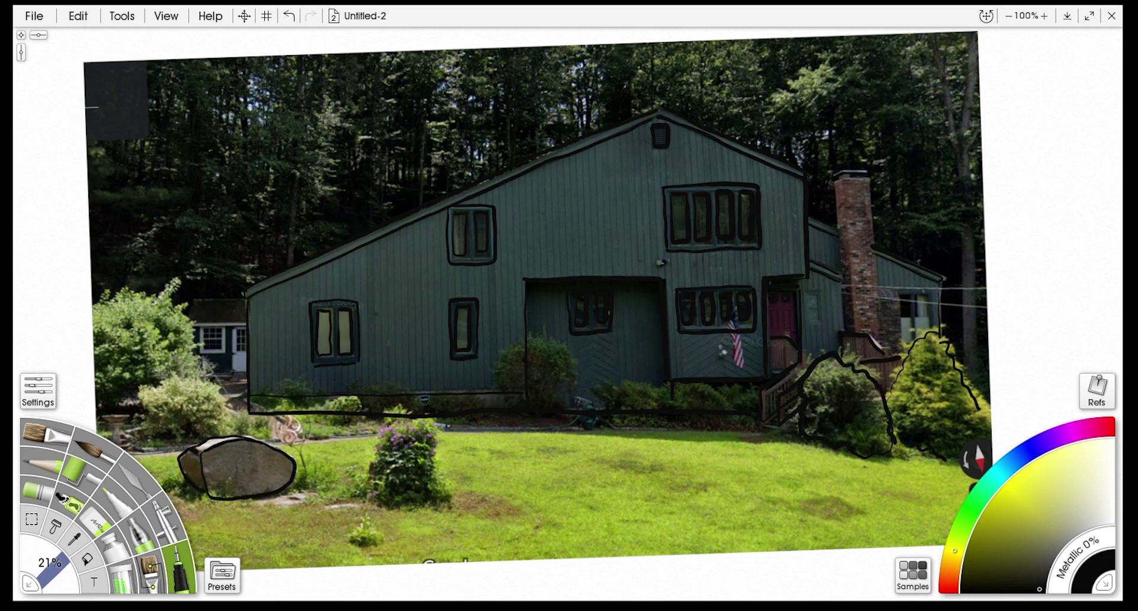
Outline the brick chimney, the rear wing's windows and the small window beside the front door
{"action": "mouse_move", "coordinate": [844, 287]}
{"action": "left_mouse_down"}
{"action": "mouse_move", "coordinate": [836, 182]}
{"action": "mouse_move", "coordinate": [880, 332]}
{"action": "mouse_move", "coordinate": [844, 181]}
{"action": "left_mouse_up"}
{"action": "mouse_move", "coordinate": [899, 293]}
{"action": "left_mouse_down"}
{"action": "mouse_move", "coordinate": [934, 291]}
{"action": "mouse_move", "coordinate": [934, 332]}
{"action": "left_mouse_up"}
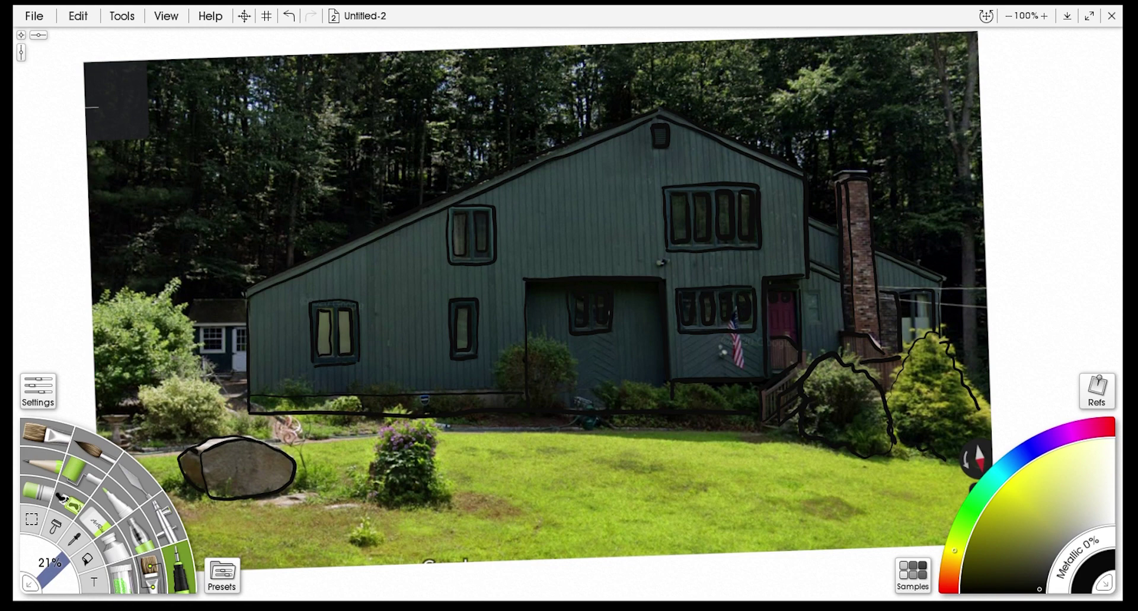
{"action": "mouse_move", "coordinate": [818, 325]}
{"action": "left_mouse_down"}
{"action": "mouse_move", "coordinate": [804, 288]}
{"action": "mouse_move", "coordinate": [808, 359]}
{"action": "left_mouse_up"}
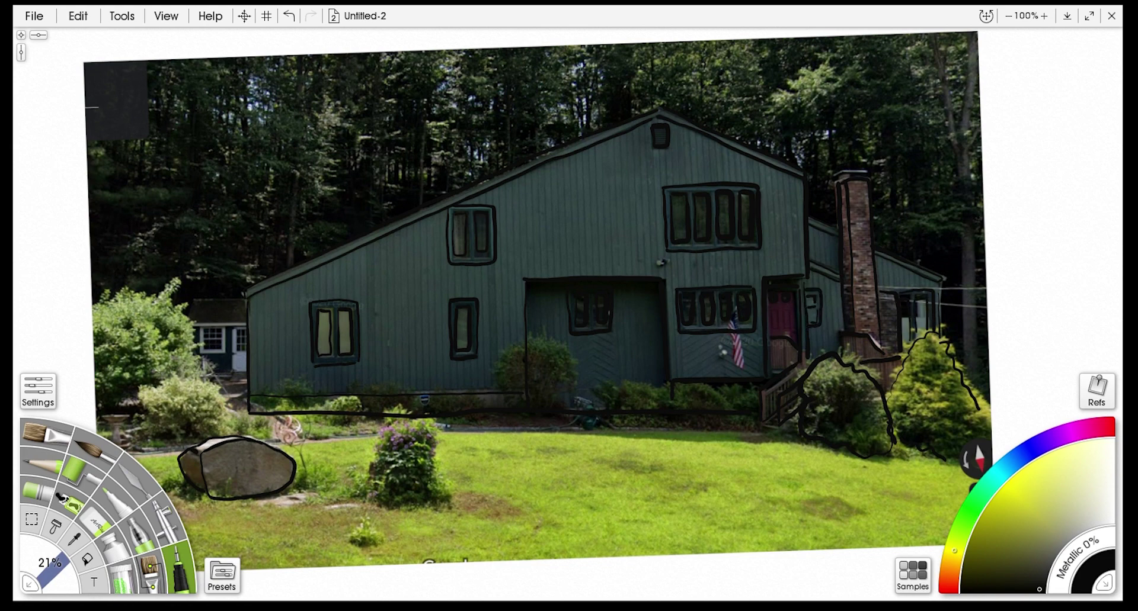
Draw thin vertical siding lines between the windows on the left part of the facade
{"action": "key", "text": "ctrl+t"}
{"action": "key", "text": "ctrl+t"}
{"action": "left_click_drag", "start_coordinate": [301, 378], "coordinate": [296, 293]}
{"action": "left_click_drag", "start_coordinate": [366, 373], "coordinate": [359, 276]}
{"action": "left_click_drag", "start_coordinate": [378, 376], "coordinate": [374, 270]}
{"action": "left_click_drag", "start_coordinate": [393, 371], "coordinate": [393, 269]}
{"action": "left_click_drag", "start_coordinate": [408, 367], "coordinate": [409, 254]}
{"action": "left_click_drag", "start_coordinate": [428, 370], "coordinate": [421, 245]}
{"action": "left_click_drag", "start_coordinate": [438, 360], "coordinate": [434, 265]}
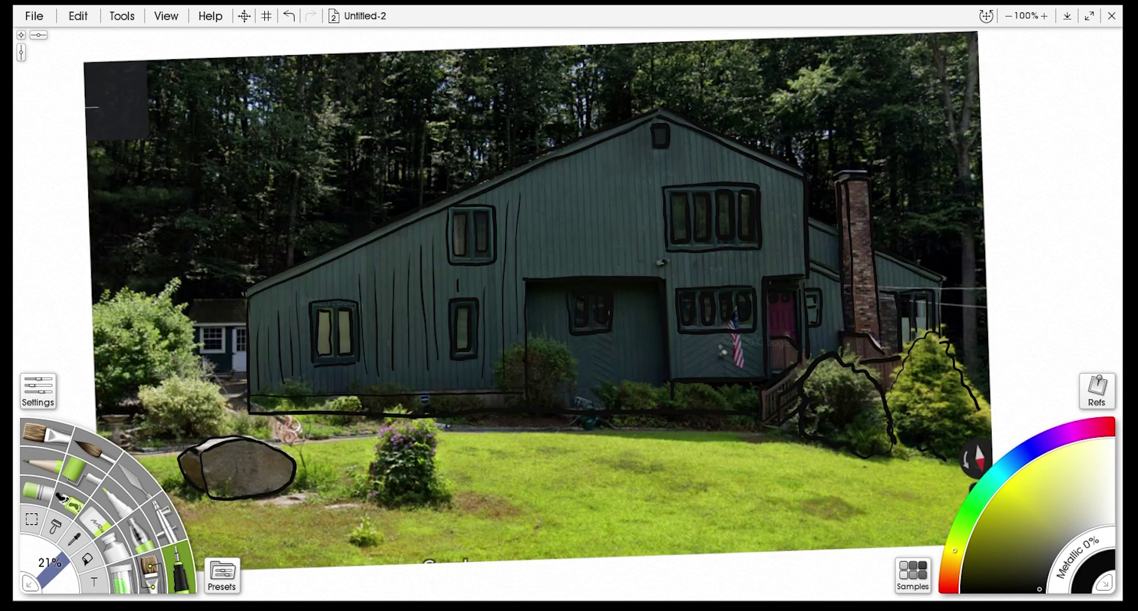
Add vertical siding lines across the upper facade, around the four-pane window and down to the right wall edge
{"action": "left_click_drag", "start_coordinate": [538, 185], "coordinate": [539, 271]}
{"action": "left_click_drag", "start_coordinate": [558, 181], "coordinate": [558, 265]}
{"action": "left_click_drag", "start_coordinate": [569, 174], "coordinate": [568, 261]}
{"action": "mouse_move", "coordinate": [586, 167]}
{"action": "left_mouse_down"}
{"action": "mouse_move", "coordinate": [586, 258]}
{"action": "mouse_move", "coordinate": [604, 254]}
{"action": "left_mouse_up"}
{"action": "left_click_drag", "start_coordinate": [622, 162], "coordinate": [622, 252]}
{"action": "mouse_move", "coordinate": [637, 162]}
{"action": "left_mouse_down"}
{"action": "mouse_move", "coordinate": [637, 250]}
{"action": "mouse_move", "coordinate": [649, 259]}
{"action": "left_mouse_up"}
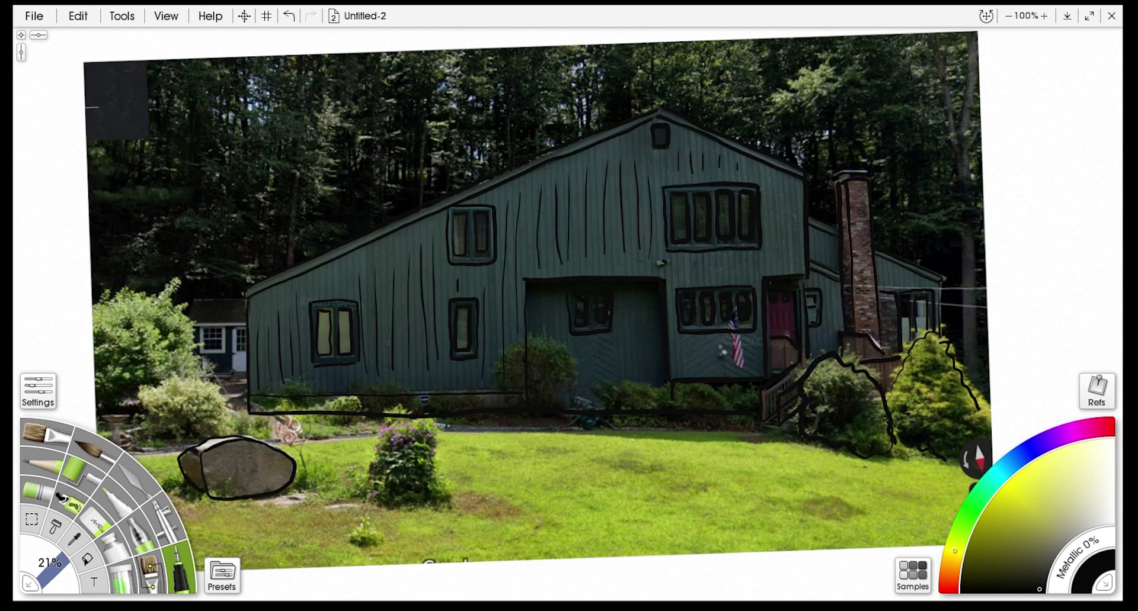
{"action": "left_click_drag", "start_coordinate": [789, 196], "coordinate": [790, 264]}
{"action": "left_click_drag", "start_coordinate": [732, 267], "coordinate": [732, 279]}
Draw the diagonal chevron siding lines under the lower four-pane window
{"action": "left_click_drag", "start_coordinate": [682, 337], "coordinate": [705, 352]}
{"action": "left_click_drag", "start_coordinate": [688, 345], "coordinate": [716, 361]}
{"action": "left_click_drag", "start_coordinate": [686, 355], "coordinate": [747, 373]}
{"action": "left_click_drag", "start_coordinate": [734, 342], "coordinate": [755, 359]}
{"action": "left_click_drag", "start_coordinate": [732, 354], "coordinate": [756, 368]}
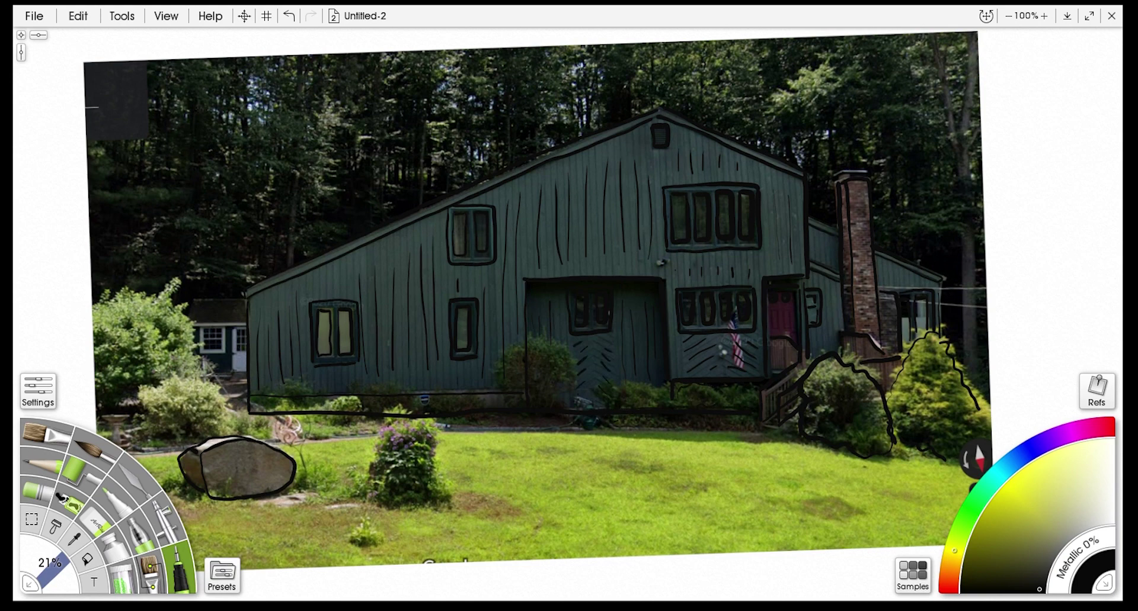
Outline the round bush in front of the recess and the low shrubs along the foundation
{"action": "mouse_move", "coordinate": [573, 378]}
{"action": "left_mouse_down"}
{"action": "mouse_move", "coordinate": [547, 343]}
{"action": "mouse_move", "coordinate": [490, 372]}
{"action": "left_mouse_up"}
{"action": "left_click_drag", "start_coordinate": [400, 393], "coordinate": [257, 406]}
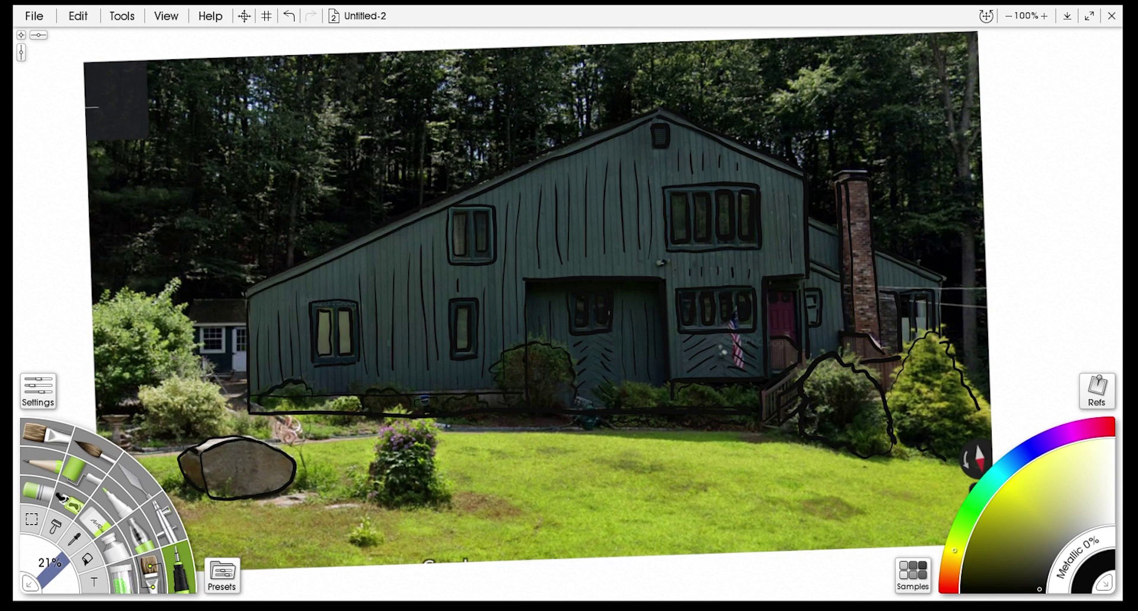
{"action": "key", "text": "ctrl+z"}
Check the line drawing with the reference photo hidden, and add balusters to the porch railing
{"action": "key", "text": "ctrl+t"}
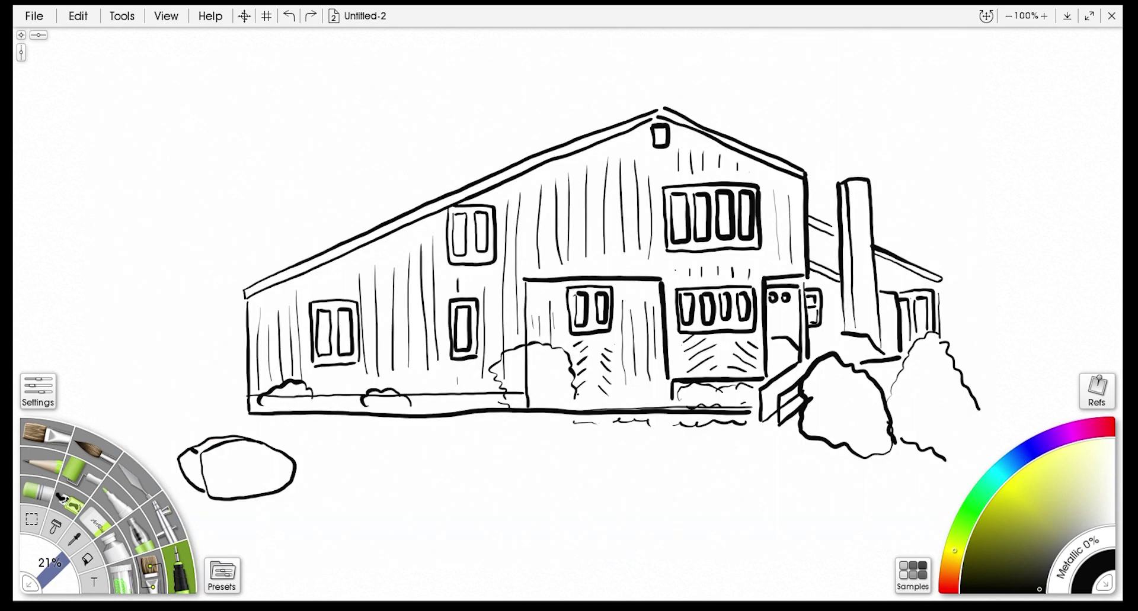
{"action": "key", "text": "ctrl+t"}
{"action": "left_click_drag", "start_coordinate": [774, 345], "coordinate": [775, 366]}
{"action": "left_click_drag", "start_coordinate": [784, 350], "coordinate": [789, 365]}
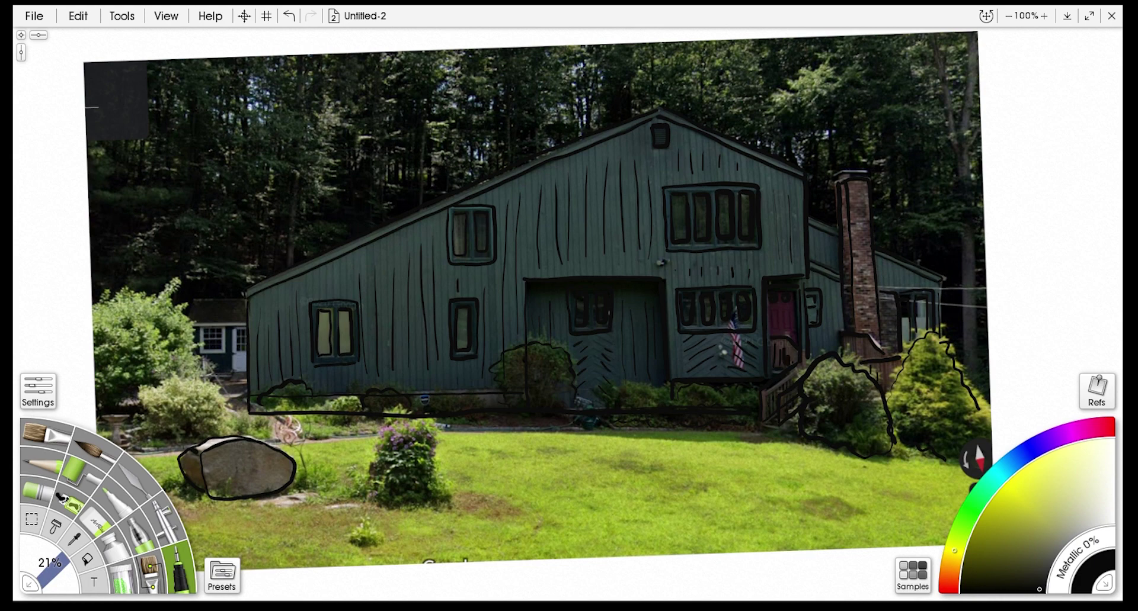
Replace the reference photo with the finished line drawing as a faded tracing guide on a blank canvas
{"action": "key", "text": "ctrl+t"}
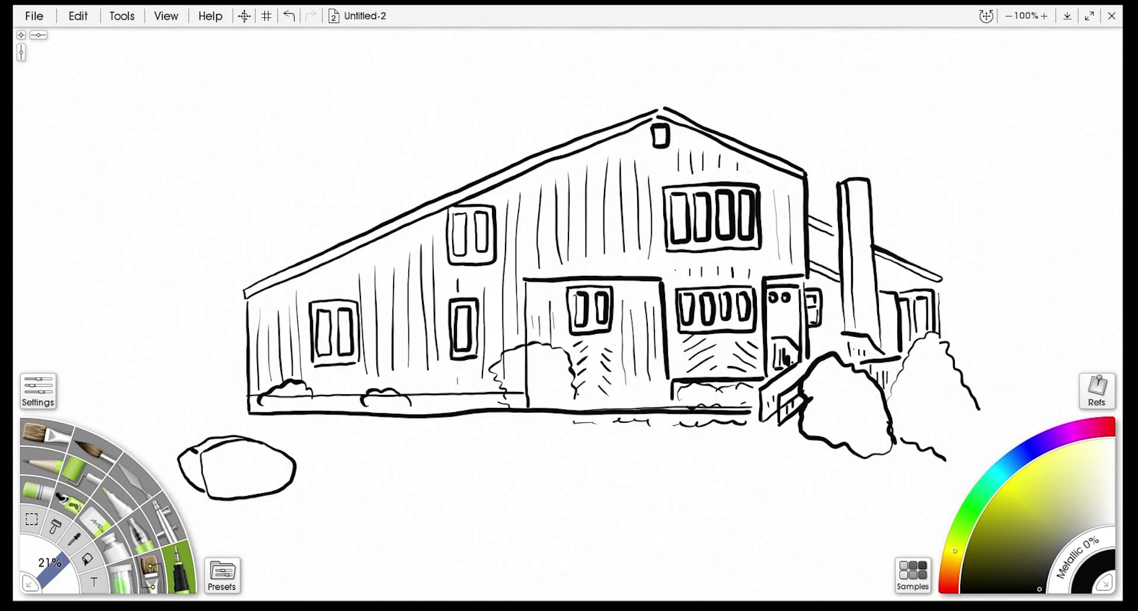
{"action": "key", "text": "ctrl+t"}
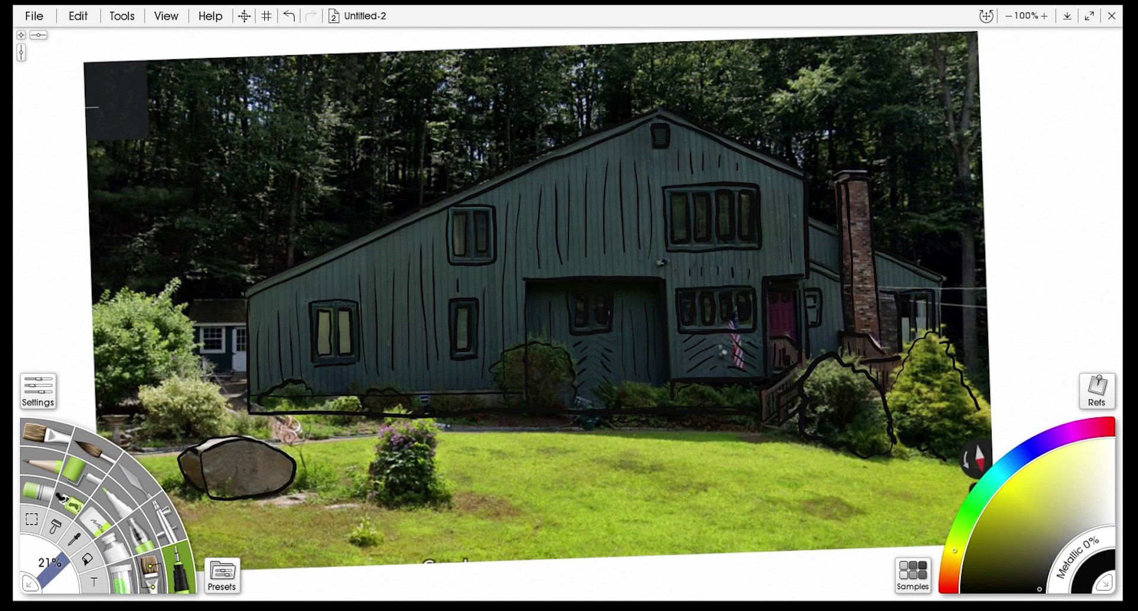
{"action": "key", "text": "ctrl+shift+t"}
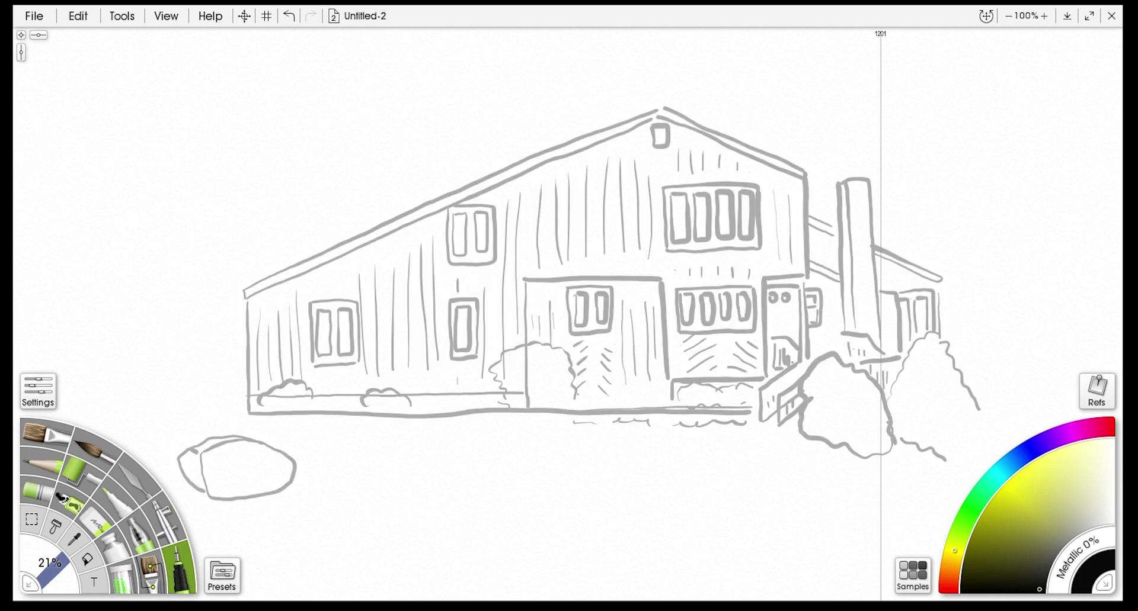
Retrace the boulder, the house's left wall and the double roof lines in black over the faded sketch
{"action": "mouse_move", "coordinate": [211, 498]}
{"action": "left_mouse_down"}
{"action": "mouse_move", "coordinate": [287, 482]}
{"action": "mouse_move", "coordinate": [244, 438]}
{"action": "mouse_move", "coordinate": [202, 471]}
{"action": "mouse_move", "coordinate": [199, 489]}
{"action": "mouse_move", "coordinate": [189, 452]}
{"action": "mouse_move", "coordinate": [223, 435]}
{"action": "left_mouse_up"}
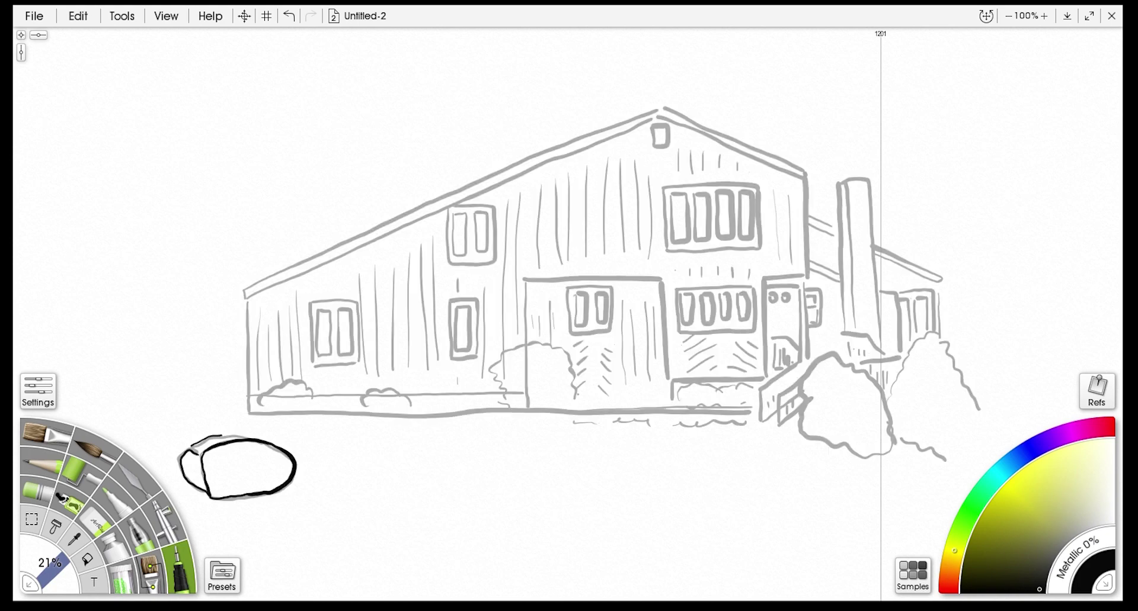
{"action": "key", "text": "ctrl+z"}
{"action": "mouse_move", "coordinate": [247, 300]}
{"action": "left_mouse_down"}
{"action": "mouse_move", "coordinate": [247, 413]}
{"action": "mouse_move", "coordinate": [324, 262]}
{"action": "mouse_move", "coordinate": [657, 118]}
{"action": "mouse_move", "coordinate": [276, 275]}
{"action": "mouse_move", "coordinate": [487, 182]}
{"action": "mouse_move", "coordinate": [663, 108]}
{"action": "mouse_move", "coordinate": [800, 179]}
{"action": "left_mouse_up"}
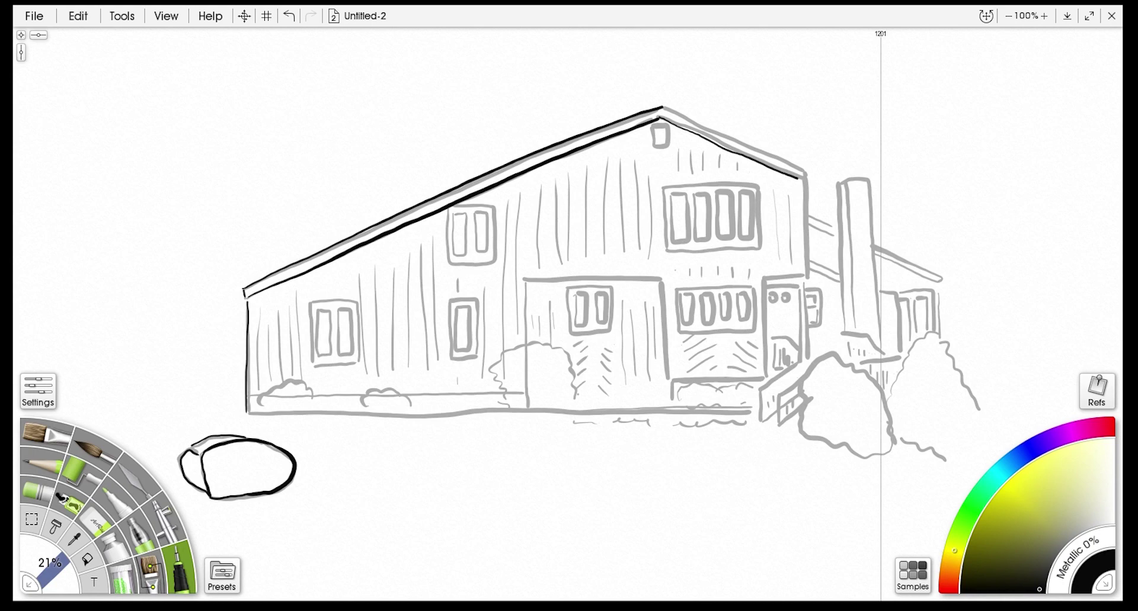
{"action": "left_click_drag", "start_coordinate": [664, 108], "coordinate": [805, 176]}
Retrace the right wall edge, the wall section beside the front door and the recess's left and upper edges
{"action": "mouse_move", "coordinate": [806, 273]}
{"action": "left_mouse_down"}
{"action": "mouse_move", "coordinate": [805, 176]}
{"action": "mouse_move", "coordinate": [762, 277]}
{"action": "left_mouse_up"}
{"action": "left_click_drag", "start_coordinate": [764, 379], "coordinate": [761, 279]}
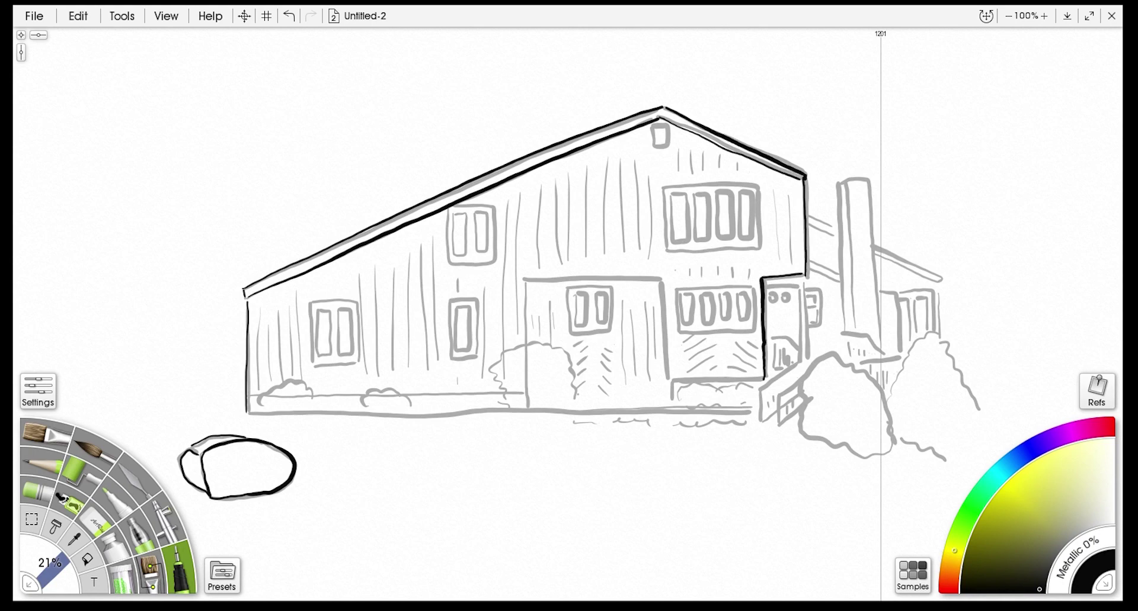
{"action": "left_click_drag", "start_coordinate": [668, 379], "coordinate": [764, 377]}
{"action": "mouse_move", "coordinate": [526, 413]}
{"action": "left_mouse_down"}
{"action": "mouse_move", "coordinate": [533, 278]}
{"action": "mouse_move", "coordinate": [661, 276]}
{"action": "left_mouse_up"}
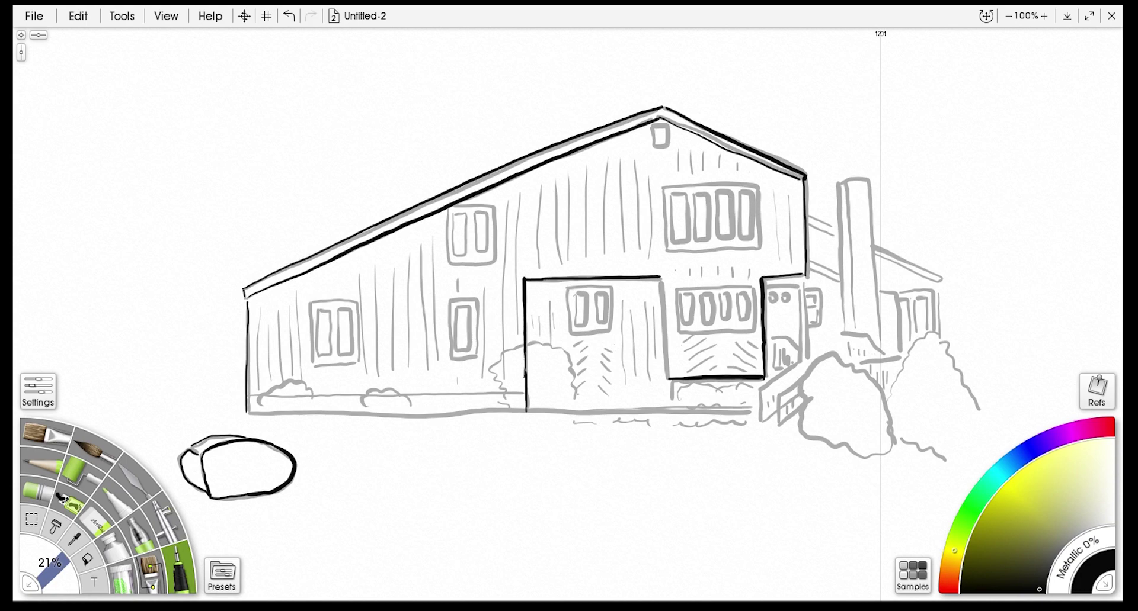
Retrace the recess's right edge, the short wall edge below it and the round bush, and erase the wall line inside the bush
{"action": "left_click_drag", "start_coordinate": [667, 380], "coordinate": [661, 278]}
{"action": "left_click_drag", "start_coordinate": [670, 384], "coordinate": [672, 409]}
{"action": "mouse_move", "coordinate": [570, 407]}
{"action": "left_mouse_down"}
{"action": "mouse_move", "coordinate": [550, 350]}
{"action": "mouse_move", "coordinate": [492, 373]}
{"action": "mouse_move", "coordinate": [507, 409]}
{"action": "left_mouse_up"}
{"action": "key", "text": "e"}
{"action": "left_click_drag", "start_coordinate": [524, 348], "coordinate": [525, 410]}
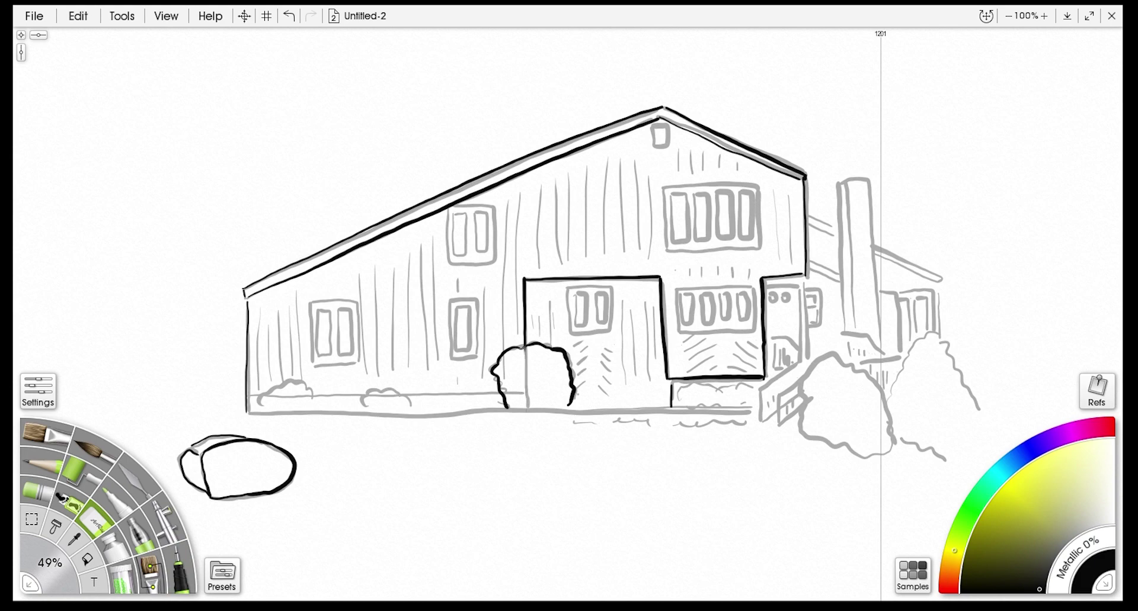
Retrace the ground line, the foundation line and the two small shrubs along the house's left wall
{"action": "key", "text": "e"}
{"action": "left_click_drag", "start_coordinate": [314, 396], "coordinate": [502, 393]}
{"action": "left_click_drag", "start_coordinate": [249, 414], "coordinate": [758, 413]}
{"action": "mouse_move", "coordinate": [410, 410]}
{"action": "left_mouse_down"}
{"action": "mouse_move", "coordinate": [371, 391]}
{"action": "mouse_move", "coordinate": [363, 411]}
{"action": "left_mouse_up"}
{"action": "mouse_move", "coordinate": [312, 409]}
{"action": "left_mouse_down"}
{"action": "mouse_move", "coordinate": [285, 384]}
{"action": "mouse_move", "coordinate": [257, 410]}
{"action": "left_mouse_up"}
Retrace the frame and two panes of the lower-left window
{"action": "left_click_drag", "start_coordinate": [311, 366], "coordinate": [313, 304]}
{"action": "left_click_drag", "start_coordinate": [358, 367], "coordinate": [358, 303]}
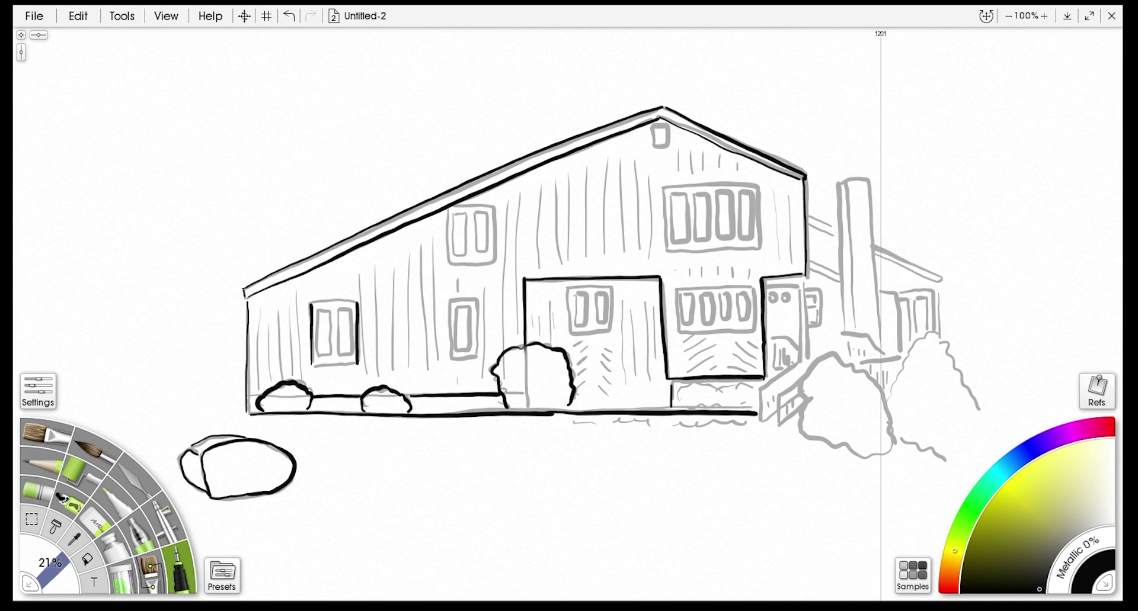
{"action": "left_click_drag", "start_coordinate": [318, 356], "coordinate": [320, 316]}
{"action": "left_click_drag", "start_coordinate": [330, 355], "coordinate": [330, 311]}
{"action": "mouse_move", "coordinate": [337, 354]}
{"action": "left_mouse_down"}
{"action": "mouse_move", "coordinate": [338, 307]}
{"action": "mouse_move", "coordinate": [349, 309]}
{"action": "left_mouse_up"}
{"action": "left_click_drag", "start_coordinate": [308, 365], "coordinate": [354, 364]}
{"action": "left_click_drag", "start_coordinate": [316, 353], "coordinate": [327, 354]}
{"action": "left_click_drag", "start_coordinate": [335, 354], "coordinate": [347, 354]}
{"action": "left_click_drag", "start_coordinate": [313, 304], "coordinate": [359, 303]}
Retrace the frame and single pane of the narrow lower window, undoing one stray stroke
{"action": "left_click_drag", "start_coordinate": [448, 358], "coordinate": [474, 357]}
{"action": "left_click_drag", "start_coordinate": [447, 300], "coordinate": [468, 306]}
{"action": "mouse_move", "coordinate": [448, 359]}
{"action": "left_mouse_down"}
{"action": "mouse_move", "coordinate": [446, 300]}
{"action": "mouse_move", "coordinate": [477, 299]}
{"action": "left_mouse_up"}
{"action": "key", "text": "ctrl+z"}
{"action": "left_click_drag", "start_coordinate": [467, 345], "coordinate": [467, 307]}
Retrace the frame and two panes of the upper window just under the left roof slope
{"action": "left_click_drag", "start_coordinate": [447, 265], "coordinate": [448, 209]}
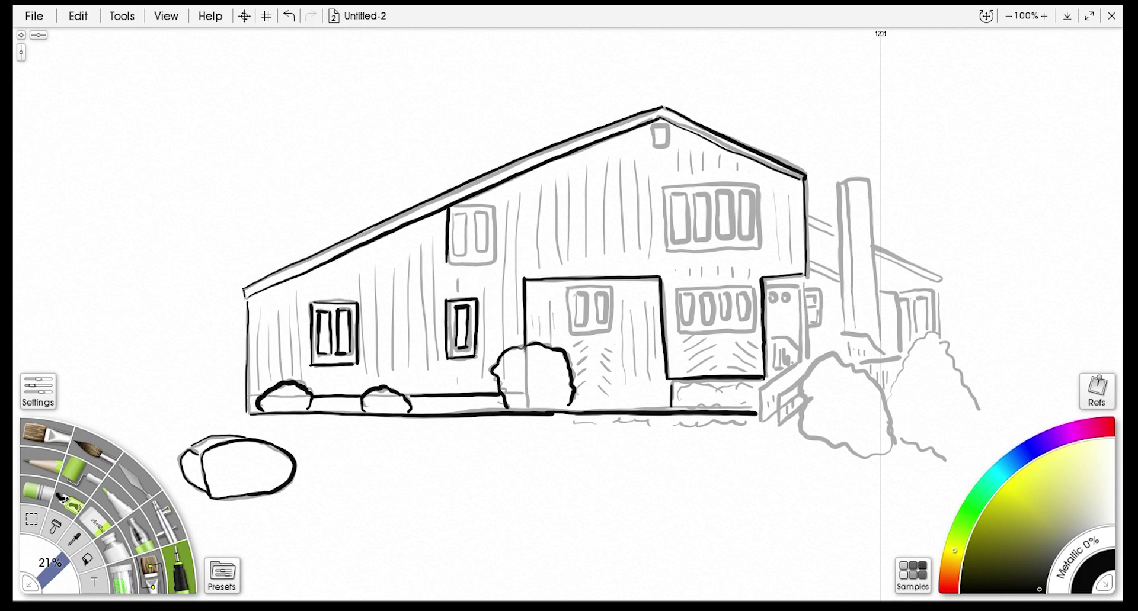
{"action": "left_click_drag", "start_coordinate": [493, 263], "coordinate": [486, 212]}
{"action": "left_click_drag", "start_coordinate": [475, 253], "coordinate": [475, 214]}
{"action": "mouse_move", "coordinate": [466, 253]}
{"action": "left_mouse_down"}
{"action": "mouse_move", "coordinate": [466, 215]}
{"action": "mouse_move", "coordinate": [455, 215]}
{"action": "left_mouse_up"}
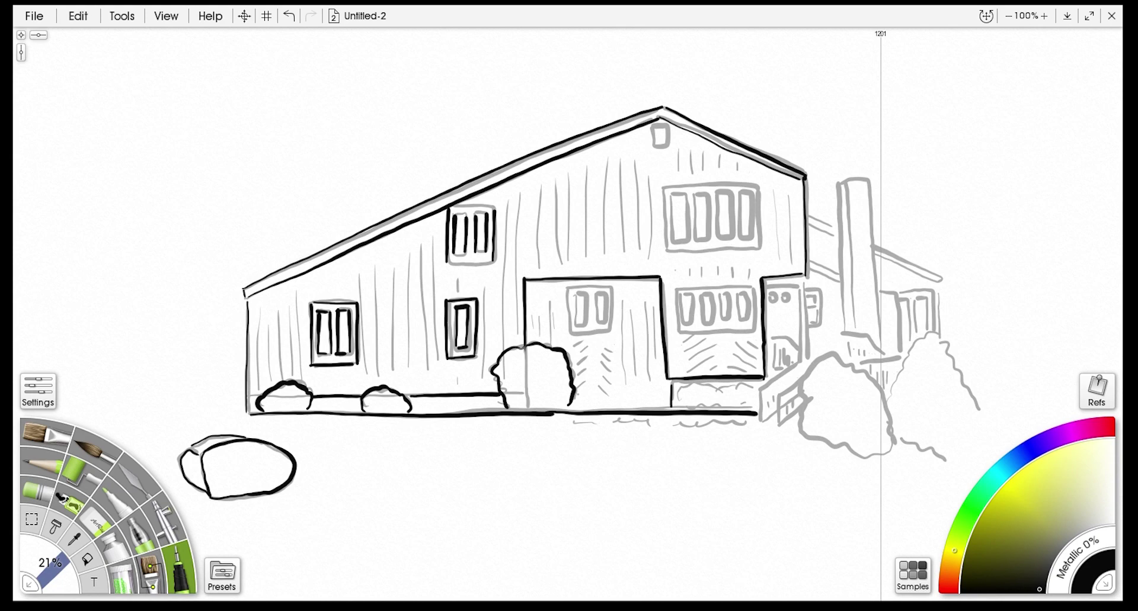
{"action": "left_click_drag", "start_coordinate": [446, 263], "coordinate": [494, 262]}
{"action": "left_click_drag", "start_coordinate": [454, 214], "coordinate": [468, 213]}
{"action": "left_click_drag", "start_coordinate": [448, 207], "coordinate": [494, 206]}
Retrace the small square vent under the roof peak
{"action": "left_click_drag", "start_coordinate": [658, 146], "coordinate": [668, 146]}
{"action": "left_click_drag", "start_coordinate": [653, 127], "coordinate": [665, 128]}
{"action": "mouse_move", "coordinate": [653, 128]}
{"action": "left_mouse_down"}
{"action": "mouse_move", "coordinate": [653, 145]}
{"action": "mouse_move", "coordinate": [668, 146]}
{"action": "left_mouse_up"}
Retrace the frame and four panes of the large upper window below the roof peak
{"action": "left_click_drag", "start_coordinate": [663, 187], "coordinate": [757, 186]}
{"action": "left_click_drag", "start_coordinate": [667, 251], "coordinate": [760, 250]}
{"action": "left_click_drag", "start_coordinate": [664, 191], "coordinate": [665, 236]}
{"action": "left_click_drag", "start_coordinate": [756, 249], "coordinate": [757, 187]}
{"action": "mouse_move", "coordinate": [748, 201]}
{"action": "left_mouse_down"}
{"action": "mouse_move", "coordinate": [748, 241]}
{"action": "mouse_move", "coordinate": [731, 238]}
{"action": "left_mouse_up"}
{"action": "mouse_move", "coordinate": [718, 198]}
{"action": "left_mouse_down"}
{"action": "mouse_move", "coordinate": [718, 240]}
{"action": "mouse_move", "coordinate": [707, 198]}
{"action": "left_mouse_up"}
{"action": "left_click_drag", "start_coordinate": [696, 238], "coordinate": [696, 198]}
{"action": "mouse_move", "coordinate": [687, 239]}
{"action": "left_mouse_down"}
{"action": "mouse_move", "coordinate": [686, 196]}
{"action": "mouse_move", "coordinate": [673, 195]}
{"action": "left_mouse_up"}
{"action": "left_click_drag", "start_coordinate": [694, 241], "coordinate": [707, 240]}
{"action": "left_click_drag", "start_coordinate": [719, 240], "coordinate": [729, 240]}
{"action": "left_click_drag", "start_coordinate": [736, 239], "coordinate": [746, 239]}
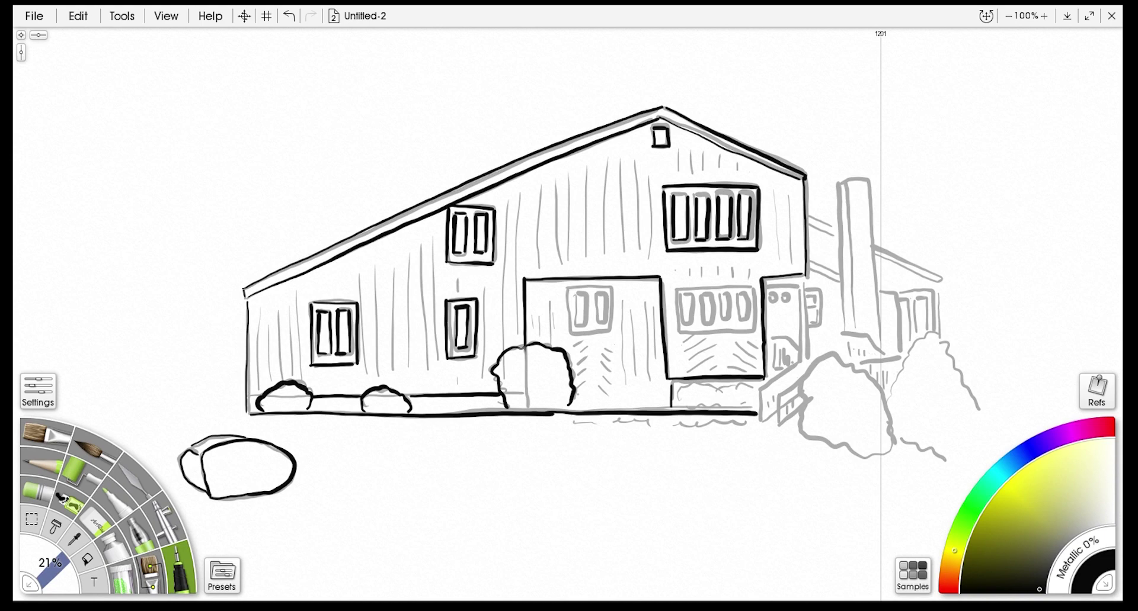
Retrace the frame and four panes of the ground-floor window beside the front door
{"action": "left_click_drag", "start_coordinate": [675, 289], "coordinate": [754, 289]}
{"action": "left_click_drag", "start_coordinate": [677, 330], "coordinate": [755, 330]}
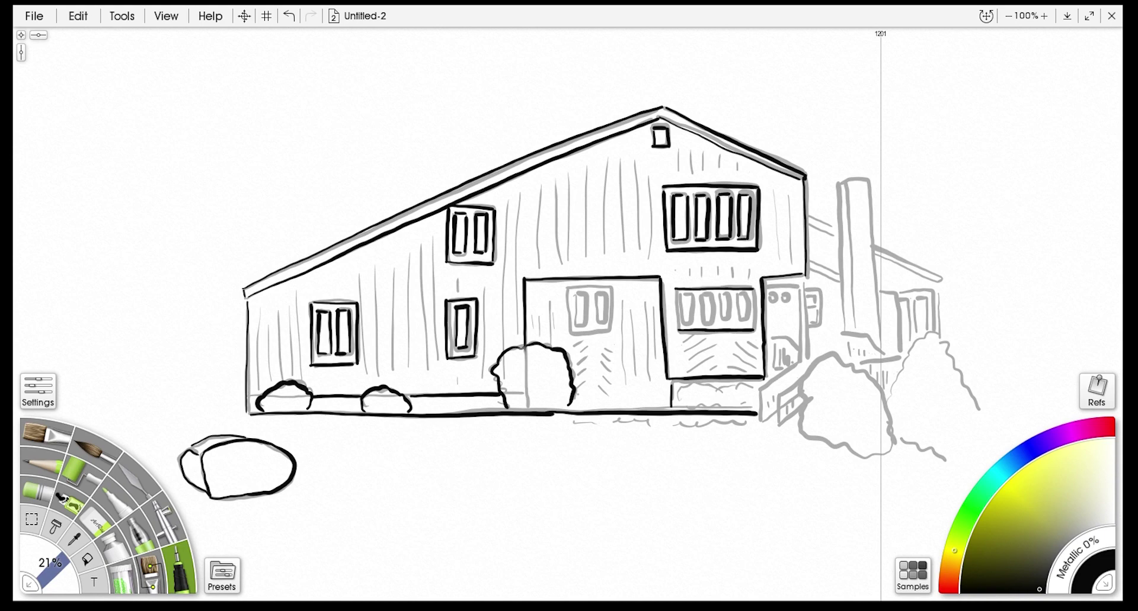
{"action": "left_click_drag", "start_coordinate": [676, 290], "coordinate": [675, 333]}
{"action": "left_click_drag", "start_coordinate": [750, 310], "coordinate": [750, 329]}
{"action": "left_click_drag", "start_coordinate": [751, 290], "coordinate": [751, 313]}
{"action": "left_click_drag", "start_coordinate": [743, 293], "coordinate": [736, 322]}
{"action": "left_click_drag", "start_coordinate": [727, 297], "coordinate": [719, 324]}
{"action": "mouse_move", "coordinate": [712, 295]}
{"action": "left_mouse_down"}
{"action": "mouse_move", "coordinate": [712, 323]}
{"action": "mouse_move", "coordinate": [701, 323]}
{"action": "left_mouse_up"}
{"action": "mouse_move", "coordinate": [692, 297]}
{"action": "left_mouse_down"}
{"action": "mouse_move", "coordinate": [692, 326]}
{"action": "mouse_move", "coordinate": [682, 324]}
{"action": "mouse_move", "coordinate": [713, 324]}
{"action": "left_mouse_up"}
{"action": "left_click_drag", "start_coordinate": [717, 324], "coordinate": [724, 323]}
{"action": "left_click_drag", "start_coordinate": [734, 323], "coordinate": [742, 322]}
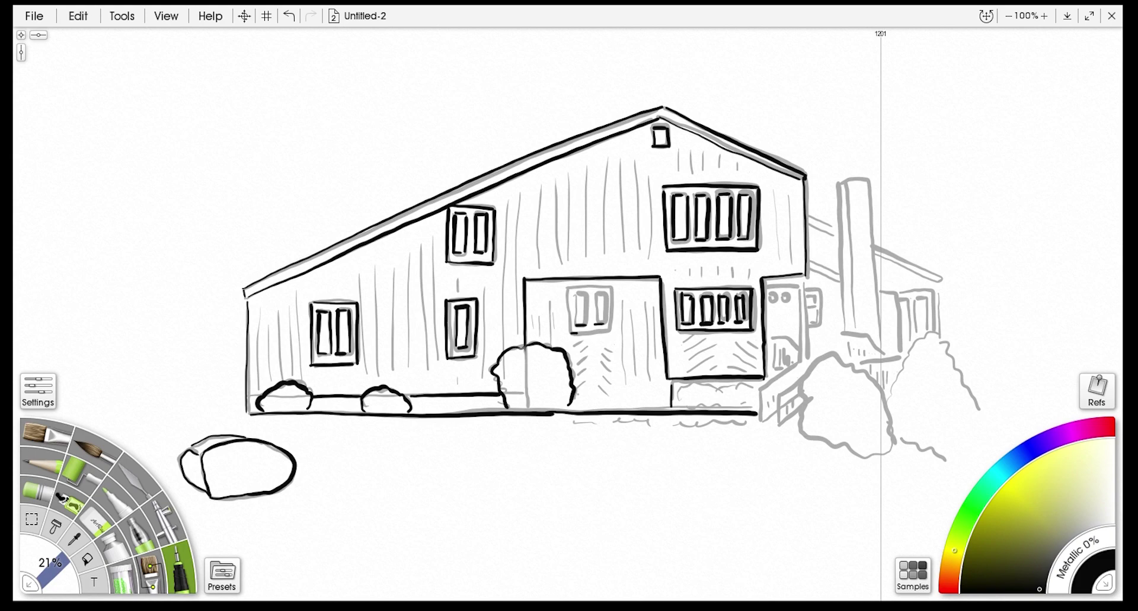
Retrace the frame and two panes of the window inside the recess
{"action": "left_click_drag", "start_coordinate": [576, 333], "coordinate": [610, 333]}
{"action": "left_click_drag", "start_coordinate": [567, 289], "coordinate": [610, 289]}
{"action": "left_click_drag", "start_coordinate": [576, 325], "coordinate": [575, 299]}
{"action": "left_click_drag", "start_coordinate": [585, 327], "coordinate": [585, 295]}
{"action": "mouse_move", "coordinate": [594, 325]}
{"action": "left_mouse_down"}
{"action": "mouse_move", "coordinate": [595, 293]}
{"action": "mouse_move", "coordinate": [605, 299]}
{"action": "left_mouse_up"}
{"action": "left_click_drag", "start_coordinate": [571, 334], "coordinate": [570, 288]}
{"action": "left_click_drag", "start_coordinate": [610, 334], "coordinate": [610, 290]}
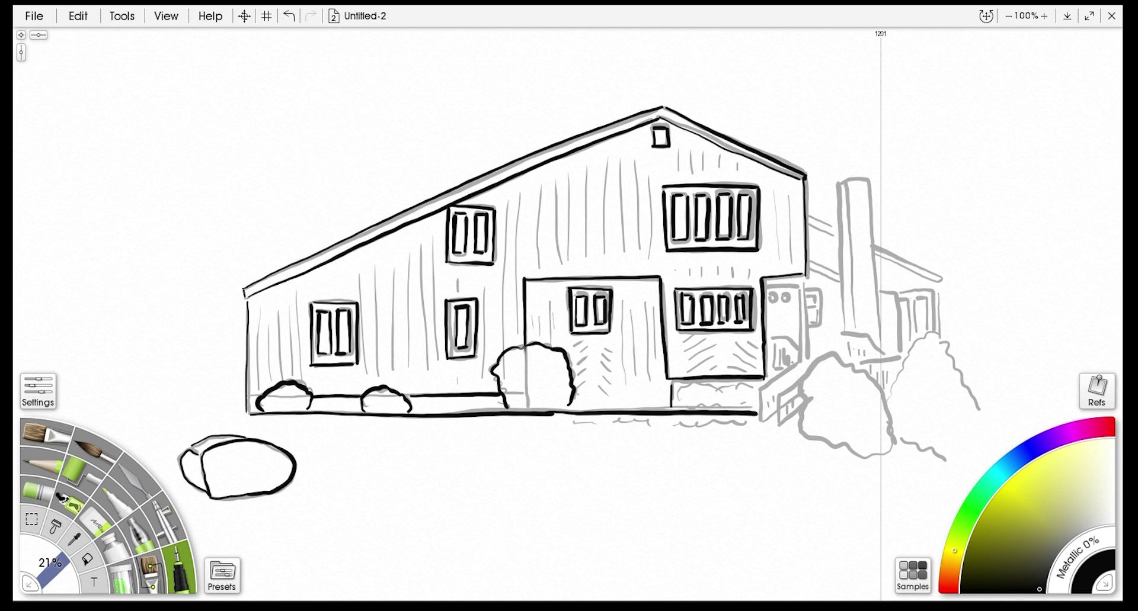
Retrace the entrance's right edge and the rear wing's double roof lines between the house and the chimney, undoing faulty strokes
{"action": "left_click_drag", "start_coordinate": [800, 363], "coordinate": [796, 285]}
{"action": "key", "text": "ctrl+z"}
{"action": "left_click_drag", "start_coordinate": [805, 360], "coordinate": [805, 276]}
{"action": "left_click_drag", "start_coordinate": [808, 266], "coordinate": [837, 279]}
{"action": "key", "text": "ctrl+z"}
{"action": "mouse_move", "coordinate": [807, 218]}
{"action": "left_mouse_down"}
{"action": "mouse_move", "coordinate": [934, 280]}
{"action": "mouse_move", "coordinate": [873, 254]}
{"action": "left_mouse_up"}
{"action": "left_click_drag", "start_coordinate": [939, 278], "coordinate": [872, 247]}
{"action": "key", "text": "ctrl+z"}
{"action": "key", "text": "ctrl+z"}
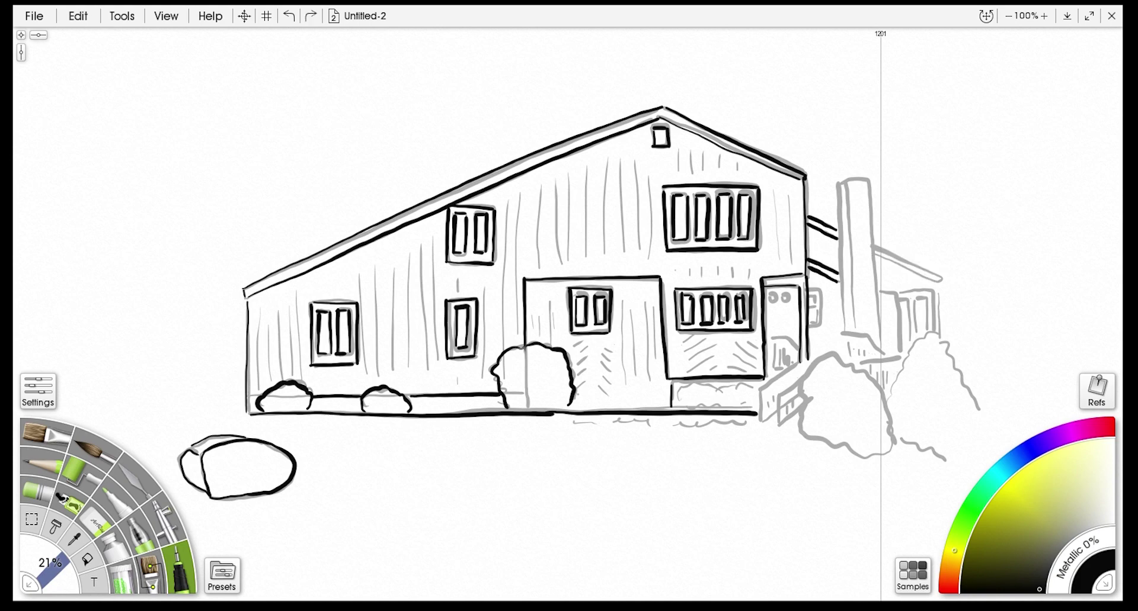
Retrace the double roof line beyond the chimney and the chimney's outline and side edge
{"action": "left_click_drag", "start_coordinate": [940, 276], "coordinate": [872, 247]}
{"action": "left_click_drag", "start_coordinate": [939, 278], "coordinate": [872, 254]}
{"action": "left_click_drag", "start_coordinate": [878, 346], "coordinate": [869, 177]}
{"action": "left_click_drag", "start_coordinate": [854, 333], "coordinate": [851, 178]}
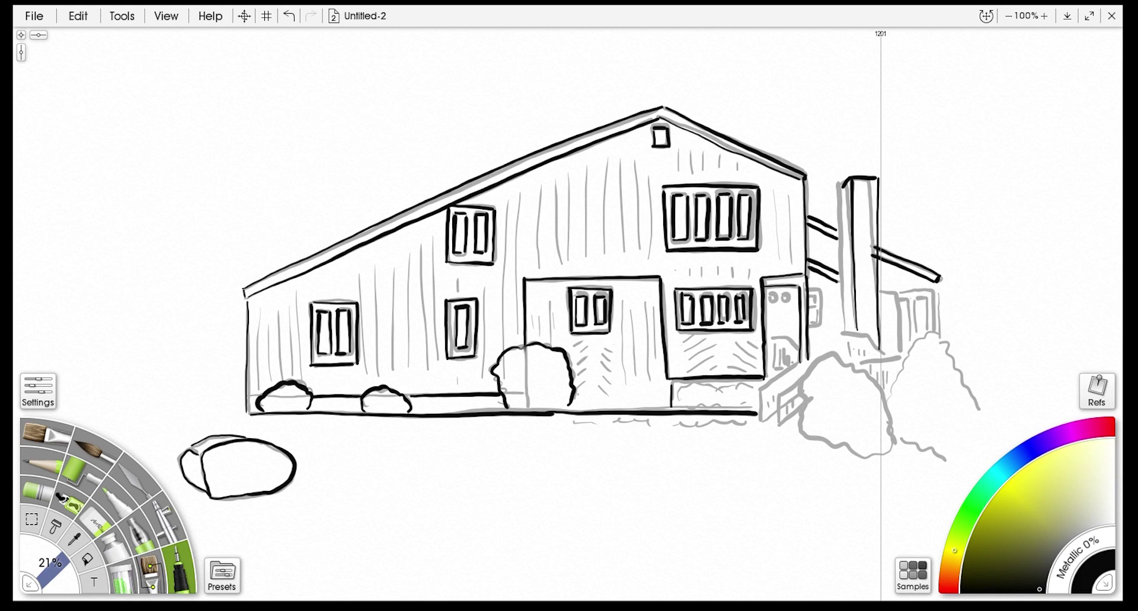
{"action": "left_click_drag", "start_coordinate": [844, 331], "coordinate": [843, 185]}
Retrace the rear wing's right wall edge and its windows on both sides of the chimney
{"action": "left_click_drag", "start_coordinate": [937, 337], "coordinate": [936, 283]}
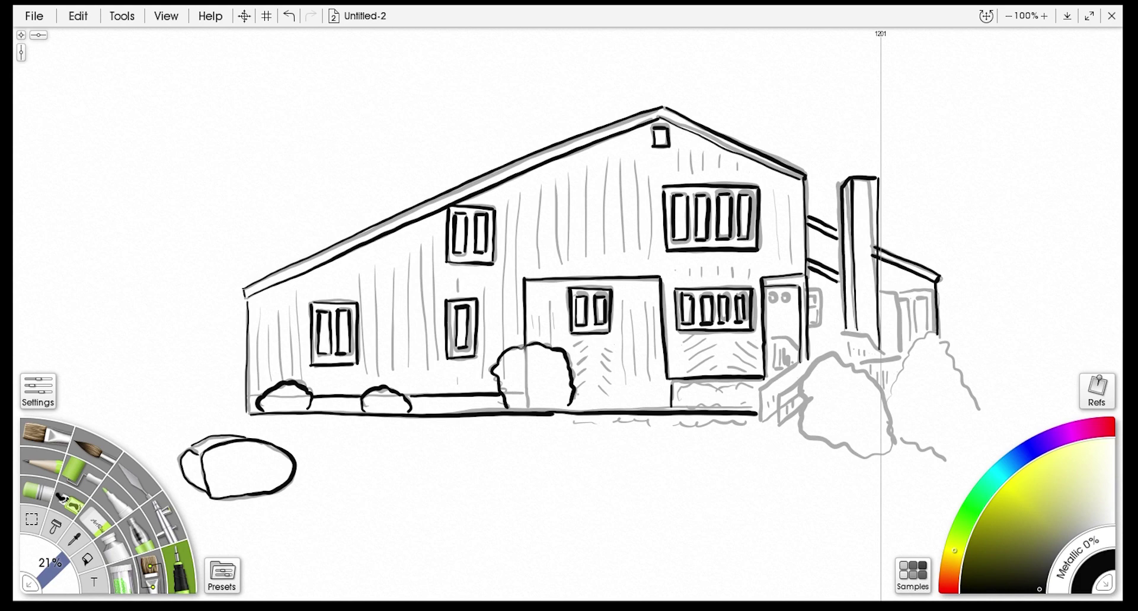
{"action": "left_click_drag", "start_coordinate": [899, 356], "coordinate": [900, 297]}
{"action": "left_click_drag", "start_coordinate": [881, 293], "coordinate": [934, 291]}
{"action": "left_click_drag", "start_coordinate": [927, 333], "coordinate": [914, 304]}
{"action": "left_click_drag", "start_coordinate": [909, 344], "coordinate": [907, 305]}
{"action": "left_click_drag", "start_coordinate": [807, 327], "coordinate": [822, 327]}
{"action": "left_click_drag", "start_coordinate": [821, 325], "coordinate": [821, 290]}
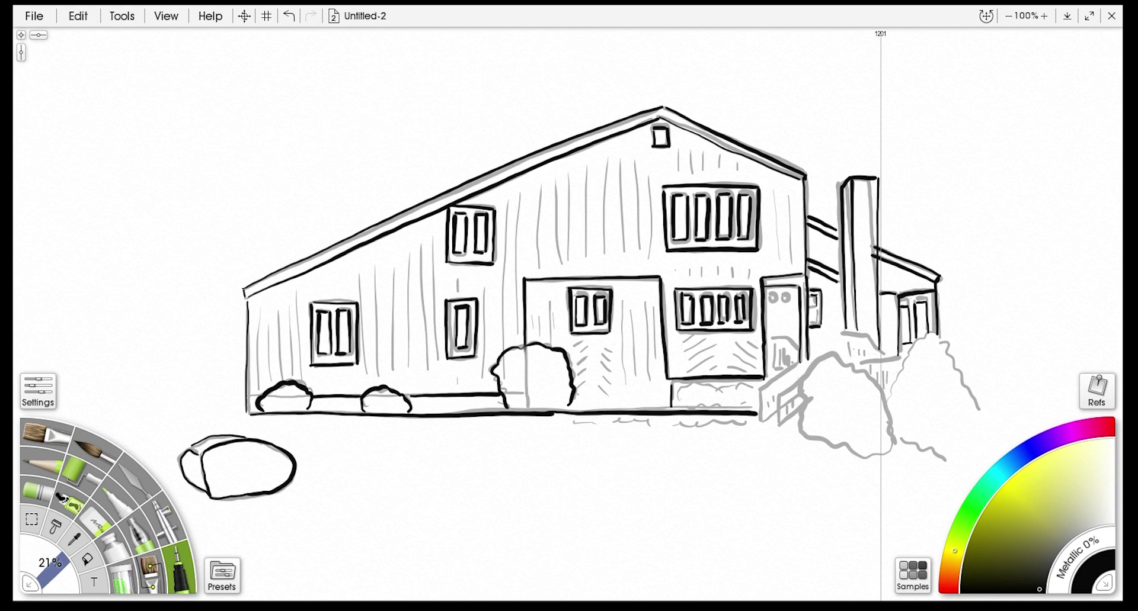
Retrace the small shrubs under the four-pane window and the railing of the porch steps
{"action": "mouse_move", "coordinate": [714, 396]}
{"action": "left_mouse_down"}
{"action": "mouse_move", "coordinate": [681, 409]}
{"action": "mouse_move", "coordinate": [748, 408]}
{"action": "mouse_move", "coordinate": [752, 389]}
{"action": "left_mouse_up"}
{"action": "mouse_move", "coordinate": [778, 425]}
{"action": "left_mouse_down"}
{"action": "mouse_move", "coordinate": [801, 415]}
{"action": "mouse_move", "coordinate": [778, 397]}
{"action": "left_mouse_up"}
{"action": "mouse_move", "coordinate": [777, 399]}
{"action": "left_mouse_down"}
{"action": "mouse_move", "coordinate": [800, 382]}
{"action": "mouse_move", "coordinate": [784, 395]}
{"action": "left_mouse_up"}
{"action": "left_click_drag", "start_coordinate": [798, 413], "coordinate": [790, 394]}
{"action": "left_click_drag", "start_coordinate": [760, 409], "coordinate": [777, 379]}
{"action": "mouse_move", "coordinate": [776, 381]}
{"action": "left_mouse_down"}
{"action": "mouse_move", "coordinate": [800, 363]}
{"action": "mouse_move", "coordinate": [892, 358]}
{"action": "mouse_move", "coordinate": [882, 387]}
{"action": "left_mouse_up"}
Retrace the porch railings below the chimney and in front of the door with their balusters, undoing one faulty baluster
{"action": "mouse_move", "coordinate": [889, 370]}
{"action": "left_mouse_down"}
{"action": "mouse_move", "coordinate": [888, 384]}
{"action": "mouse_move", "coordinate": [842, 332]}
{"action": "mouse_move", "coordinate": [848, 355]}
{"action": "left_mouse_up"}
{"action": "left_click_drag", "start_coordinate": [853, 341], "coordinate": [853, 360]}
{"action": "mouse_move", "coordinate": [861, 346]}
{"action": "left_mouse_down"}
{"action": "mouse_move", "coordinate": [860, 357]}
{"action": "mouse_move", "coordinate": [807, 357]}
{"action": "left_mouse_up"}
{"action": "mouse_move", "coordinate": [765, 336]}
{"action": "left_mouse_down"}
{"action": "mouse_move", "coordinate": [785, 340]}
{"action": "mouse_move", "coordinate": [769, 362]}
{"action": "left_mouse_up"}
{"action": "left_click_drag", "start_coordinate": [771, 348], "coordinate": [772, 367]}
{"action": "left_click_drag", "start_coordinate": [782, 351], "coordinate": [784, 373]}
{"action": "key", "text": "ctrl+z"}
Retrace the front door's two small panes and the outlines of the two large bushes beside the porch
{"action": "left_click_drag", "start_coordinate": [769, 293], "coordinate": [776, 293]}
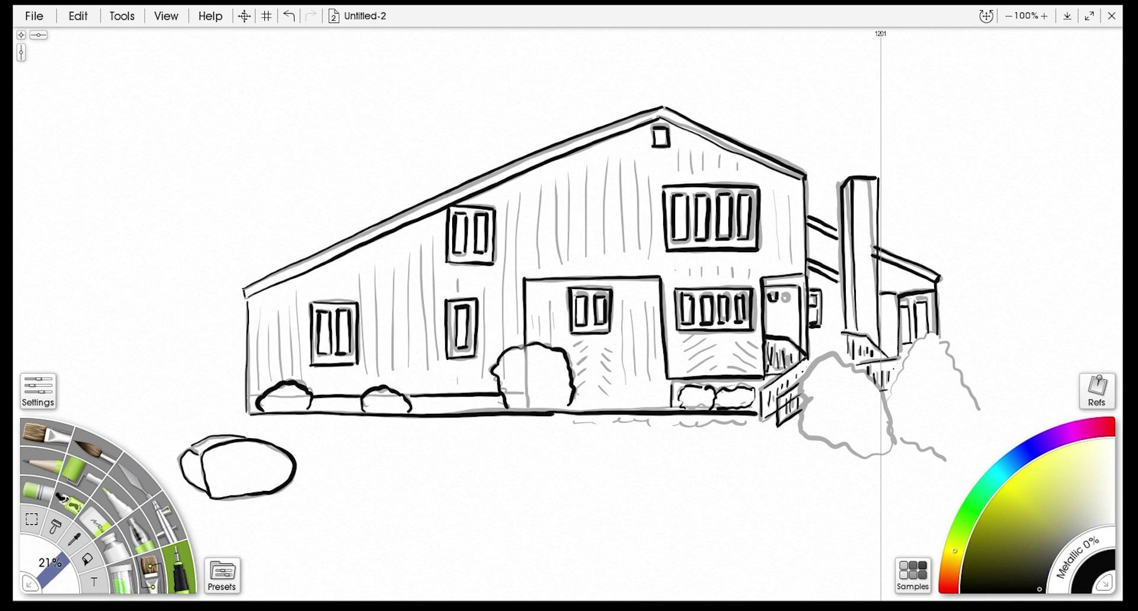
{"action": "mouse_move", "coordinate": [859, 371]}
{"action": "left_mouse_down"}
{"action": "mouse_move", "coordinate": [801, 427]}
{"action": "mouse_move", "coordinate": [860, 369]}
{"action": "mouse_move", "coordinate": [957, 349]}
{"action": "mouse_move", "coordinate": [892, 441]}
{"action": "left_mouse_up"}
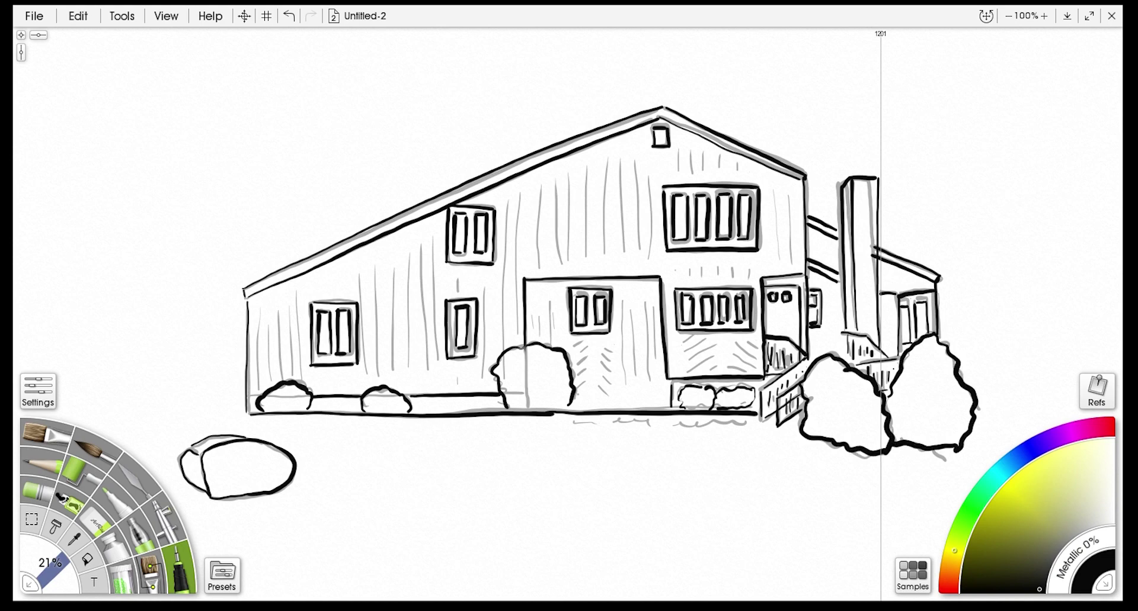
Retrace the vertical siding lines on the left part of the wall, around the lower-left window
{"action": "left_click_drag", "start_coordinate": [258, 388], "coordinate": [258, 307]}
{"action": "left_click_drag", "start_coordinate": [268, 377], "coordinate": [268, 295]}
{"action": "mouse_move", "coordinate": [279, 372]}
{"action": "left_mouse_down"}
{"action": "mouse_move", "coordinate": [279, 291]}
{"action": "mouse_move", "coordinate": [290, 292]}
{"action": "left_mouse_up"}
{"action": "left_click_drag", "start_coordinate": [299, 373], "coordinate": [300, 283]}
{"action": "mouse_move", "coordinate": [367, 371]}
{"action": "left_mouse_down"}
{"action": "mouse_move", "coordinate": [366, 248]}
{"action": "mouse_move", "coordinate": [377, 247]}
{"action": "left_mouse_up"}
{"action": "mouse_move", "coordinate": [386, 373]}
{"action": "left_mouse_down"}
{"action": "mouse_move", "coordinate": [386, 246]}
{"action": "mouse_move", "coordinate": [400, 244]}
{"action": "left_mouse_up"}
{"action": "left_click_drag", "start_coordinate": [415, 370], "coordinate": [414, 235]}
{"action": "left_click_drag", "start_coordinate": [428, 375], "coordinate": [427, 224]}
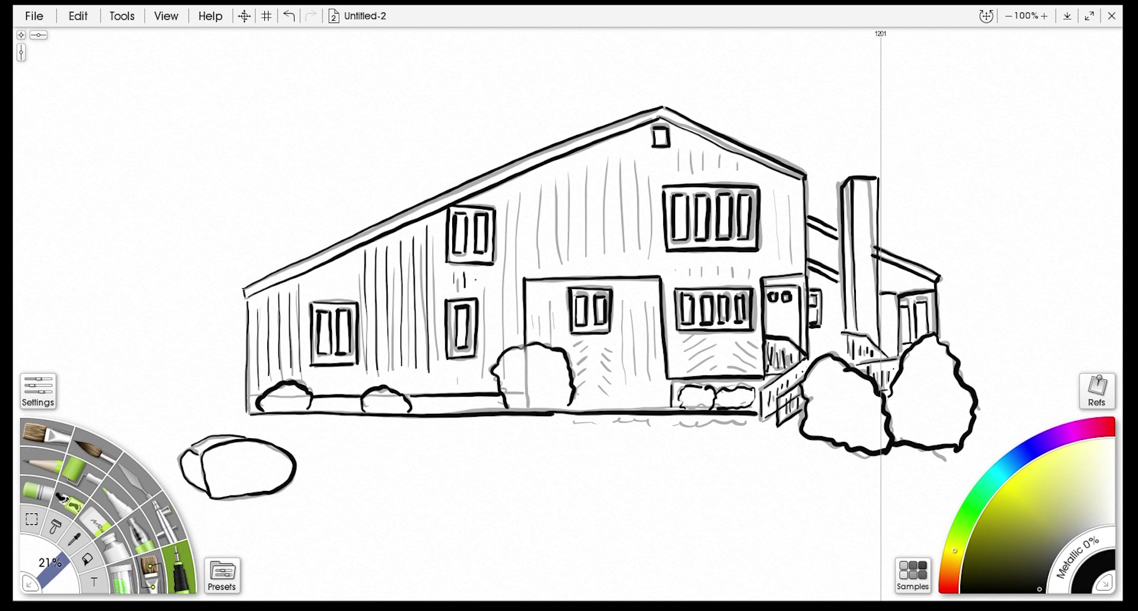
Retrace the vertical siding lines on the middle of the wall, between the upper two-pane window and the roof peak
{"action": "left_click_drag", "start_coordinate": [486, 373], "coordinate": [485, 270]}
{"action": "left_click_drag", "start_coordinate": [502, 338], "coordinate": [502, 203]}
{"action": "left_click_drag", "start_coordinate": [512, 334], "coordinate": [513, 187]}
{"action": "mouse_move", "coordinate": [529, 263]}
{"action": "left_mouse_down"}
{"action": "mouse_move", "coordinate": [528, 176]}
{"action": "mouse_move", "coordinate": [543, 186]}
{"action": "left_mouse_up"}
{"action": "mouse_move", "coordinate": [555, 267]}
{"action": "left_mouse_down"}
{"action": "mouse_move", "coordinate": [555, 185]}
{"action": "mouse_move", "coordinate": [567, 165]}
{"action": "left_mouse_up"}
{"action": "left_click_drag", "start_coordinate": [583, 269], "coordinate": [582, 165]}
{"action": "mouse_move", "coordinate": [594, 260]}
{"action": "left_mouse_down"}
{"action": "mouse_move", "coordinate": [594, 164]}
{"action": "mouse_move", "coordinate": [614, 144]}
{"action": "left_mouse_up"}
{"action": "mouse_move", "coordinate": [630, 260]}
{"action": "left_mouse_down"}
{"action": "mouse_move", "coordinate": [629, 145]}
{"action": "mouse_move", "coordinate": [646, 142]}
{"action": "left_mouse_up"}
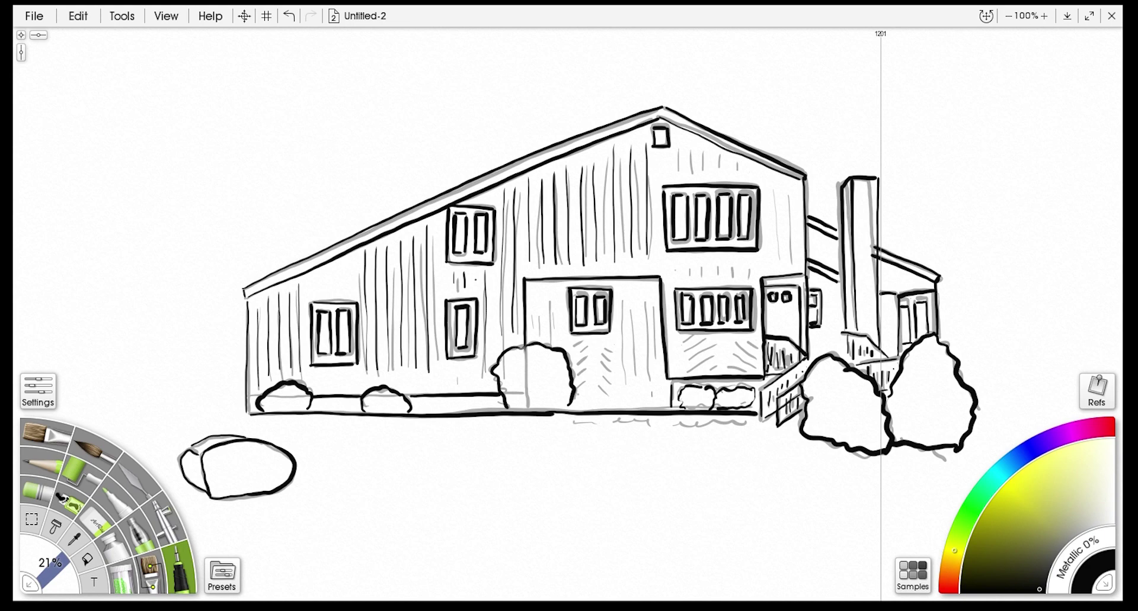
Retrace the siding lines inside the recess, on both sides of its window
{"action": "left_click_drag", "start_coordinate": [651, 391], "coordinate": [652, 291]}
{"action": "mouse_move", "coordinate": [641, 389]}
{"action": "left_mouse_down"}
{"action": "mouse_move", "coordinate": [641, 290]}
{"action": "mouse_move", "coordinate": [628, 297]}
{"action": "left_mouse_up"}
{"action": "mouse_move", "coordinate": [553, 331]}
{"action": "left_mouse_down"}
{"action": "mouse_move", "coordinate": [553, 304]}
{"action": "mouse_move", "coordinate": [537, 302]}
{"action": "left_mouse_up"}
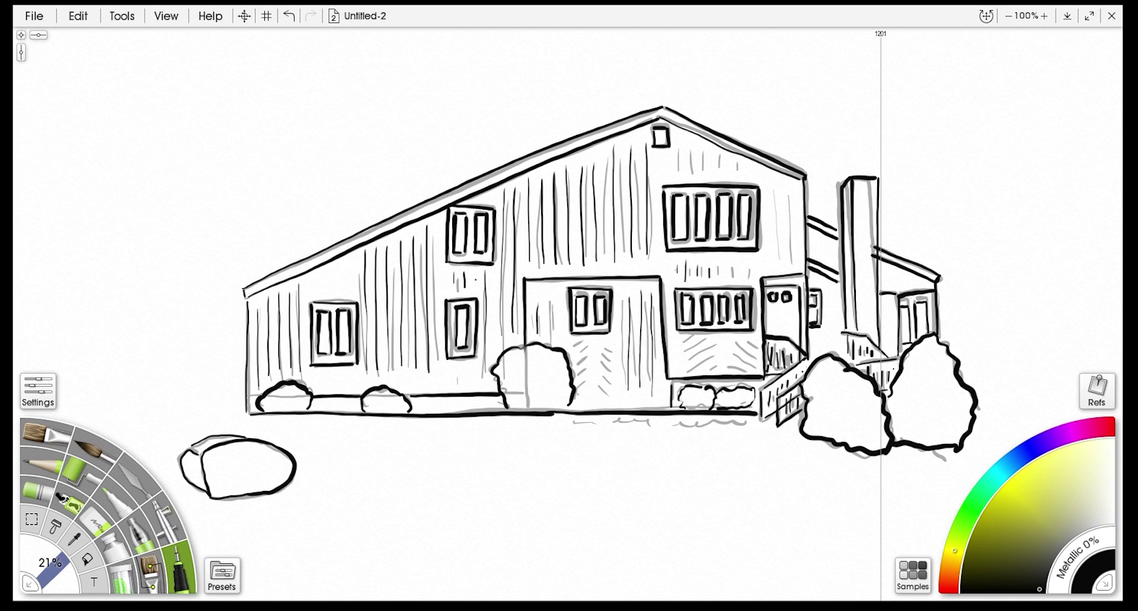
Retrace the siding lines above and to the right of the large four-pane upper window, redoing one stroke
{"action": "left_click_drag", "start_coordinate": [735, 176], "coordinate": [734, 163]}
{"action": "left_click_drag", "start_coordinate": [718, 174], "coordinate": [719, 155]}
{"action": "mouse_move", "coordinate": [701, 174]}
{"action": "left_mouse_down"}
{"action": "mouse_move", "coordinate": [701, 148]}
{"action": "mouse_move", "coordinate": [688, 142]}
{"action": "left_mouse_up"}
{"action": "left_click_drag", "start_coordinate": [672, 171], "coordinate": [672, 151]}
{"action": "left_click_drag", "start_coordinate": [660, 174], "coordinate": [659, 156]}
{"action": "left_click_drag", "start_coordinate": [768, 267], "coordinate": [768, 185]}
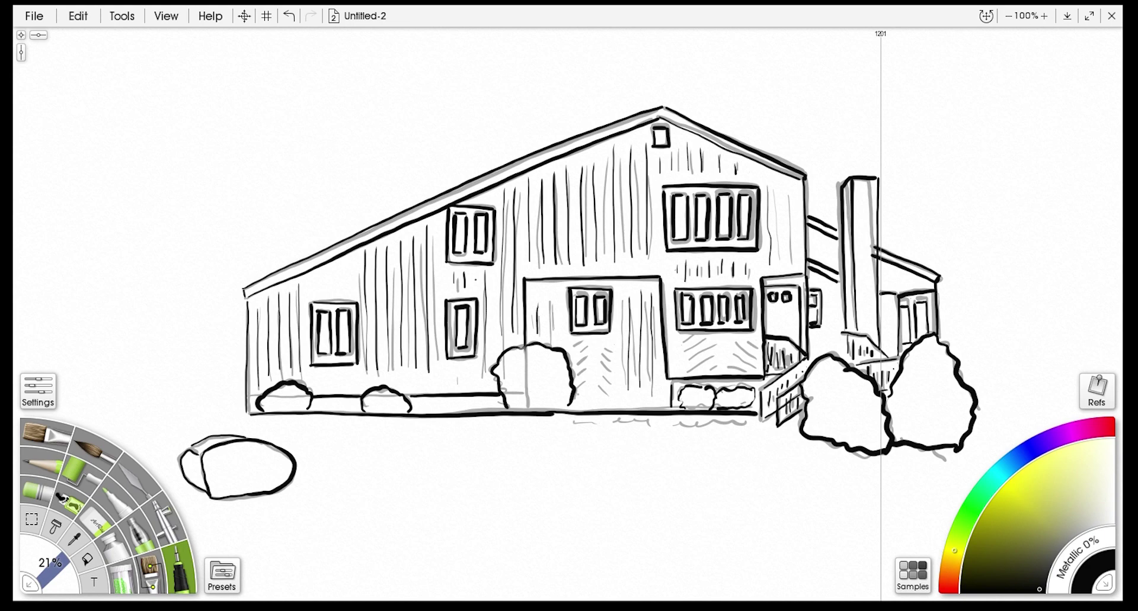
{"action": "key", "text": "ctrl+z"}
{"action": "left_click_drag", "start_coordinate": [767, 263], "coordinate": [768, 183]}
{"action": "mouse_move", "coordinate": [779, 263]}
{"action": "left_mouse_down"}
{"action": "mouse_move", "coordinate": [779, 182]}
{"action": "mouse_move", "coordinate": [794, 183]}
{"action": "left_mouse_up"}
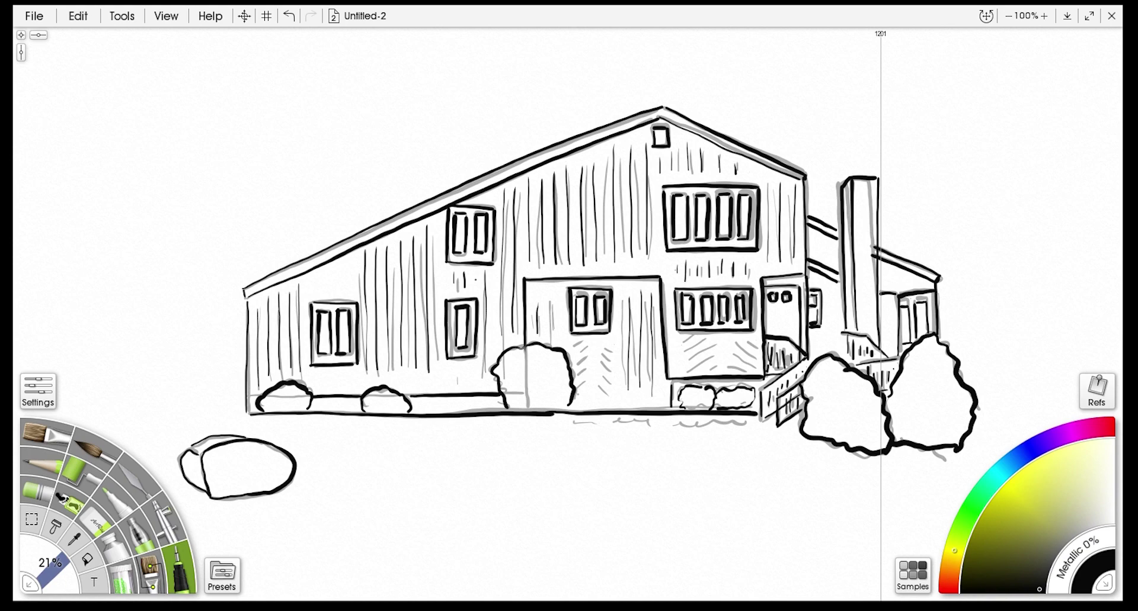
Retrace the diagonal siding marks below the recess window and below the ground-floor four-pane window
{"action": "left_click_drag", "start_coordinate": [599, 393], "coordinate": [612, 403]}
{"action": "left_click_drag", "start_coordinate": [597, 379], "coordinate": [612, 392]}
{"action": "mouse_move", "coordinate": [595, 365]}
{"action": "left_mouse_down"}
{"action": "mouse_move", "coordinate": [612, 380]}
{"action": "mouse_move", "coordinate": [610, 365]}
{"action": "left_mouse_up"}
{"action": "mouse_move", "coordinate": [596, 343]}
{"action": "left_mouse_down"}
{"action": "mouse_move", "coordinate": [611, 354]}
{"action": "mouse_move", "coordinate": [706, 337]}
{"action": "left_mouse_up"}
{"action": "left_click_drag", "start_coordinate": [677, 361], "coordinate": [709, 345]}
{"action": "mouse_move", "coordinate": [679, 372]}
{"action": "left_mouse_down"}
{"action": "mouse_move", "coordinate": [711, 355]}
{"action": "mouse_move", "coordinate": [743, 376]}
{"action": "left_mouse_up"}
{"action": "left_click_drag", "start_coordinate": [731, 354], "coordinate": [752, 370]}
{"action": "left_click_drag", "start_coordinate": [727, 341], "coordinate": [754, 359]}
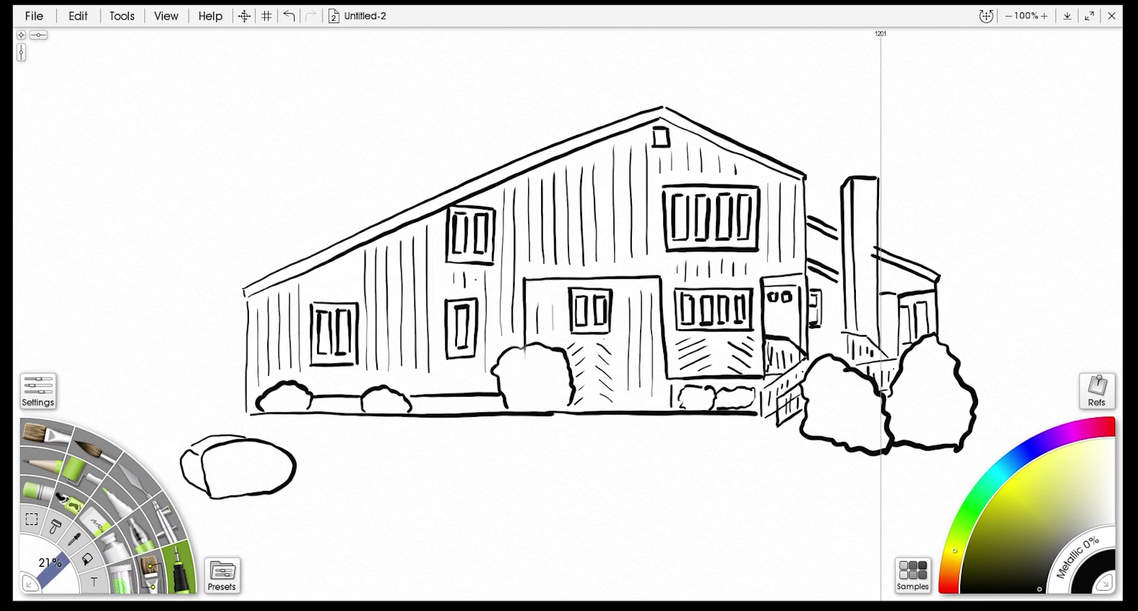
Erase the frame and pane lines of the upper two-pane window under the left roof slope
{"action": "key", "text": "e"}
{"action": "mouse_move", "coordinate": [452, 256]}
{"action": "left_mouse_down"}
{"action": "mouse_move", "coordinate": [490, 260]}
{"action": "mouse_move", "coordinate": [451, 261]}
{"action": "left_mouse_up"}
{"action": "mouse_move", "coordinate": [493, 220]}
{"action": "left_mouse_down"}
{"action": "mouse_move", "coordinate": [480, 209]}
{"action": "mouse_move", "coordinate": [497, 223]}
{"action": "mouse_move", "coordinate": [454, 265]}
{"action": "left_mouse_up"}
{"action": "left_click_drag", "start_coordinate": [493, 228], "coordinate": [484, 261]}
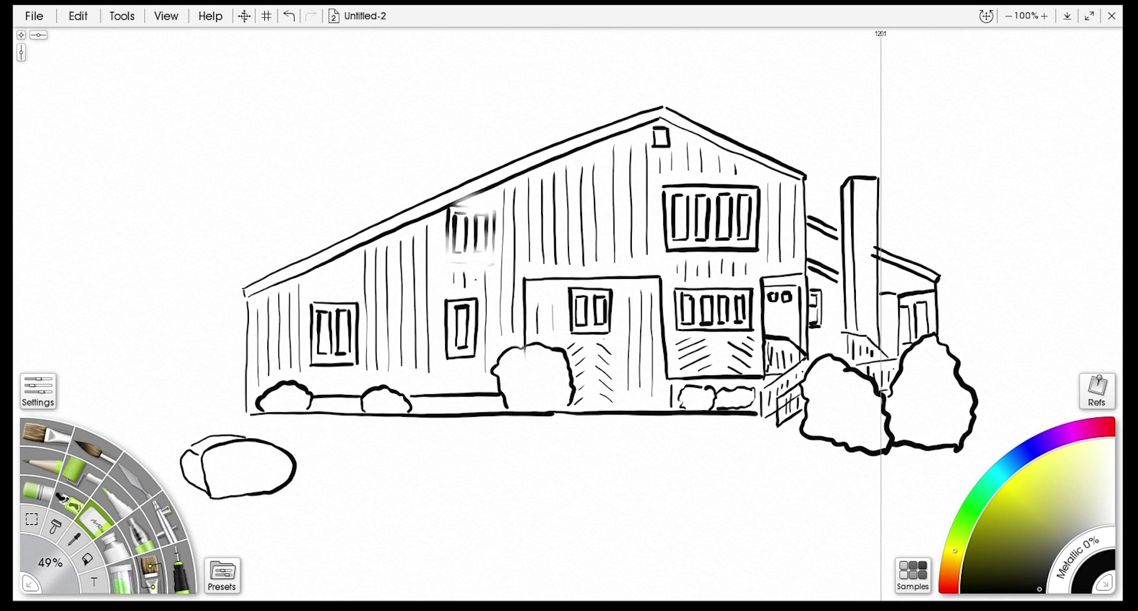
Redraw the erased upper window with a frame and two panes in black ink
{"action": "key", "text": "e"}
{"action": "mouse_move", "coordinate": [489, 210]}
{"action": "left_mouse_down"}
{"action": "mouse_move", "coordinate": [489, 260]}
{"action": "mouse_move", "coordinate": [472, 252]}
{"action": "left_mouse_up"}
{"action": "mouse_move", "coordinate": [481, 216]}
{"action": "left_mouse_down"}
{"action": "mouse_move", "coordinate": [481, 255]}
{"action": "mouse_move", "coordinate": [463, 251]}
{"action": "left_mouse_up"}
{"action": "mouse_move", "coordinate": [452, 218]}
{"action": "left_mouse_down"}
{"action": "mouse_move", "coordinate": [453, 251]}
{"action": "mouse_move", "coordinate": [490, 259]}
{"action": "mouse_move", "coordinate": [489, 205]}
{"action": "mouse_move", "coordinate": [481, 214]}
{"action": "left_mouse_up"}
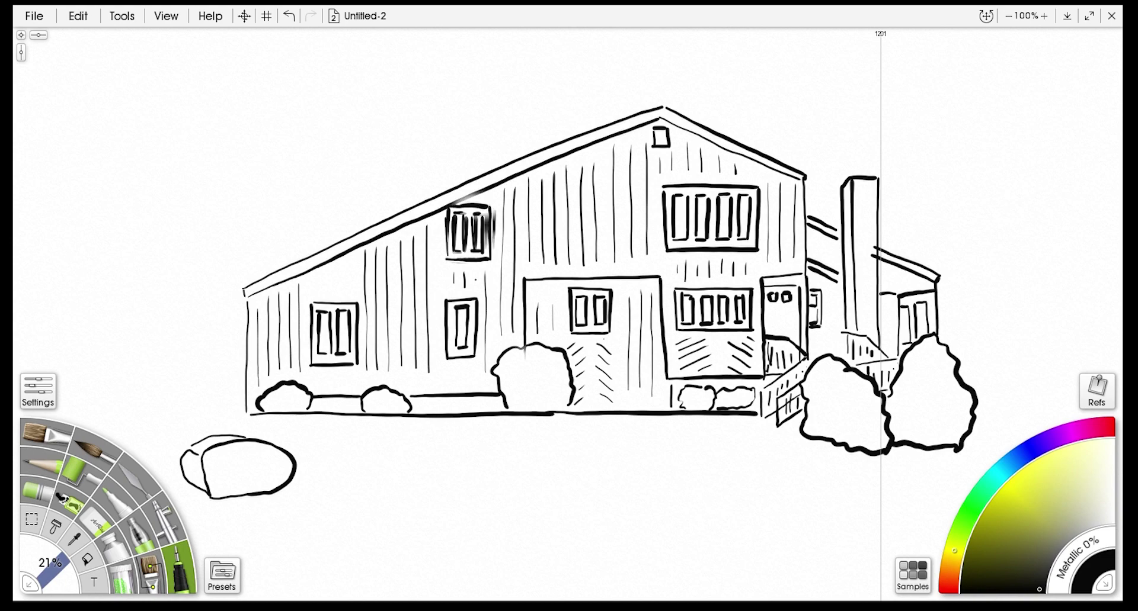
Erase the grey smudges around the upper two-pane window's frame and in the gap between its panes
{"action": "scroll", "coordinate": [614, 329], "scroll_direction": "up", "scroll_amount": 2}
{"action": "left_click_drag", "start_coordinate": [70, 542], "coordinate": [42, 571]}
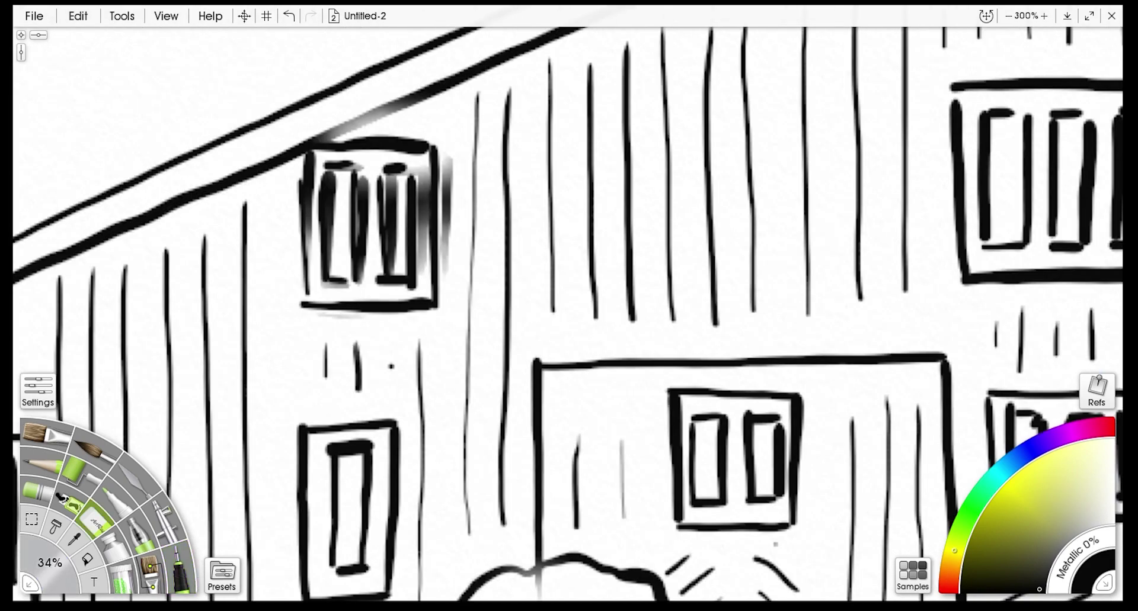
{"action": "left_click_drag", "start_coordinate": [419, 177], "coordinate": [420, 214]}
{"action": "mouse_move", "coordinate": [419, 279]}
{"action": "left_mouse_down"}
{"action": "mouse_move", "coordinate": [421, 193]}
{"action": "mouse_move", "coordinate": [428, 231]}
{"action": "mouse_move", "coordinate": [445, 160]}
{"action": "mouse_move", "coordinate": [439, 282]}
{"action": "left_mouse_up"}
{"action": "mouse_move", "coordinate": [356, 317]}
{"action": "left_mouse_down"}
{"action": "mouse_move", "coordinate": [308, 234]}
{"action": "mouse_move", "coordinate": [311, 154]}
{"action": "mouse_move", "coordinate": [361, 240]}
{"action": "mouse_move", "coordinate": [362, 279]}
{"action": "left_mouse_up"}
{"action": "left_click_drag", "start_coordinate": [361, 216], "coordinate": [362, 277]}
{"action": "left_click_drag", "start_coordinate": [390, 185], "coordinate": [389, 273]}
{"action": "left_click_drag", "start_coordinate": [307, 240], "coordinate": [310, 159]}
Clean up the edges and insides of the upper window's two panes with the eraser, undoing one unwanted action
{"action": "mouse_move", "coordinate": [367, 192]}
{"action": "left_mouse_down"}
{"action": "mouse_move", "coordinate": [359, 270]}
{"action": "mouse_move", "coordinate": [358, 166]}
{"action": "left_mouse_up"}
{"action": "left_click_drag", "start_coordinate": [412, 193], "coordinate": [411, 245]}
{"action": "left_click_drag", "start_coordinate": [381, 231], "coordinate": [377, 280]}
{"action": "key", "text": "i"}
{"action": "key", "text": "ctrl+z"}
{"action": "left_click_drag", "start_coordinate": [381, 210], "coordinate": [378, 276]}
{"action": "left_click_drag", "start_coordinate": [342, 281], "coordinate": [355, 285]}
{"action": "mouse_move", "coordinate": [353, 166]}
{"action": "left_mouse_down"}
{"action": "mouse_move", "coordinate": [354, 196]}
{"action": "mouse_move", "coordinate": [330, 178]}
{"action": "mouse_move", "coordinate": [327, 273]}
{"action": "left_mouse_up"}
{"action": "key", "text": "e"}
{"action": "left_click_drag", "start_coordinate": [330, 184], "coordinate": [332, 172]}
{"action": "left_click_drag", "start_coordinate": [415, 288], "coordinate": [335, 286]}
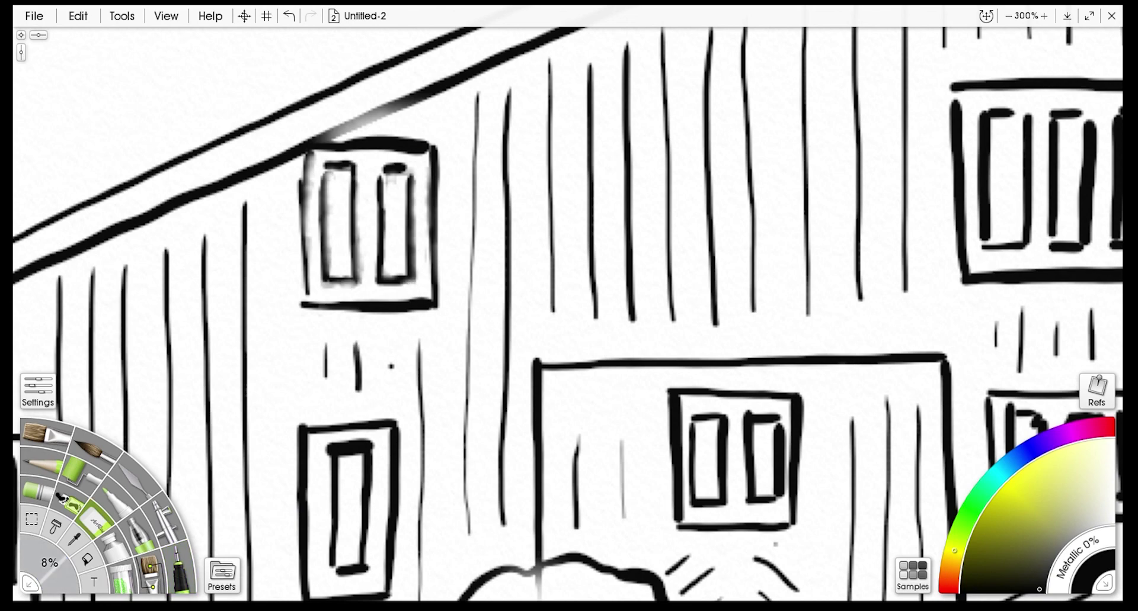
Paint the siding at the house's left end, around the ground-floor two-pane window, in grey-blue watercolor
{"action": "scroll", "coordinate": [474, 249], "scroll_direction": "down", "scroll_amount": 2}
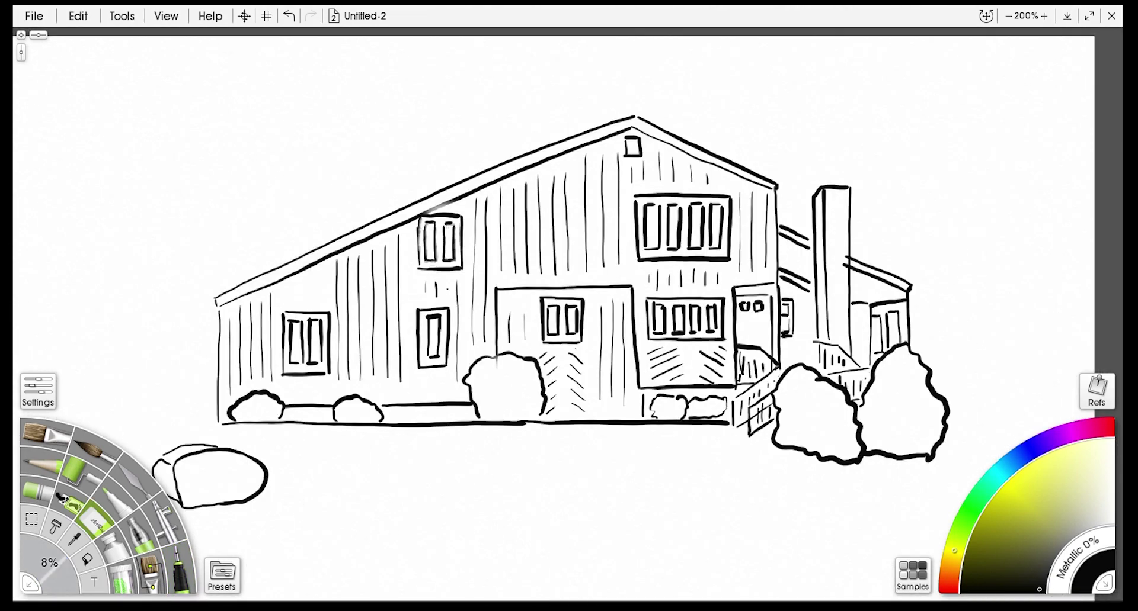
{"action": "scroll", "coordinate": [553, 318], "scroll_direction": "down", "scroll_amount": 1}
{"action": "left_click", "coordinate": [97, 445]}
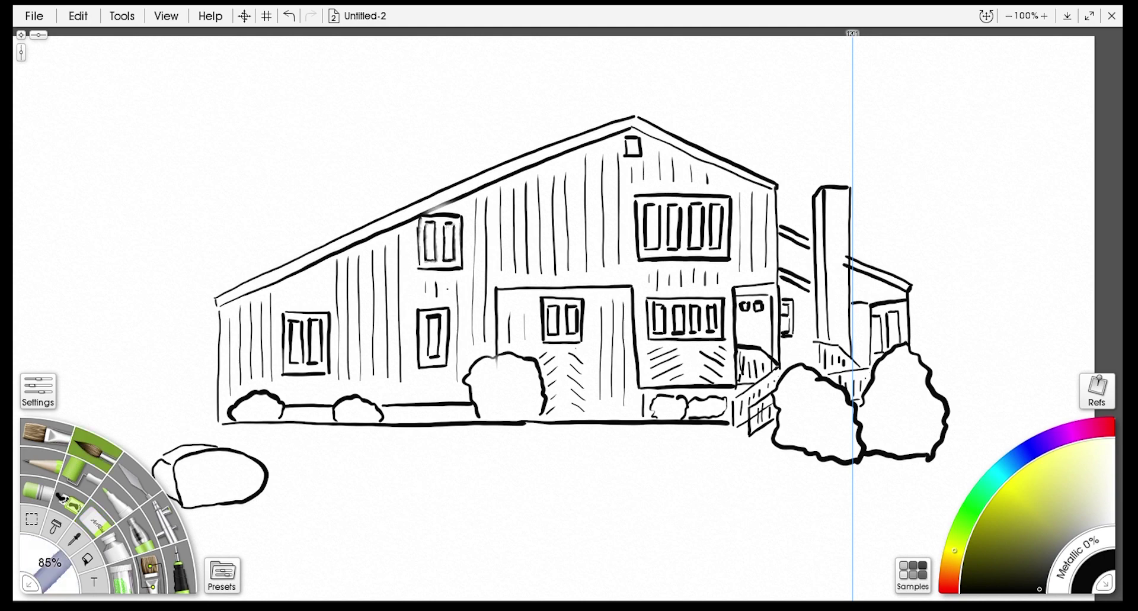
{"action": "left_click", "coordinate": [1005, 469]}
{"action": "left_click_drag", "start_coordinate": [1079, 499], "coordinate": [1064, 529]}
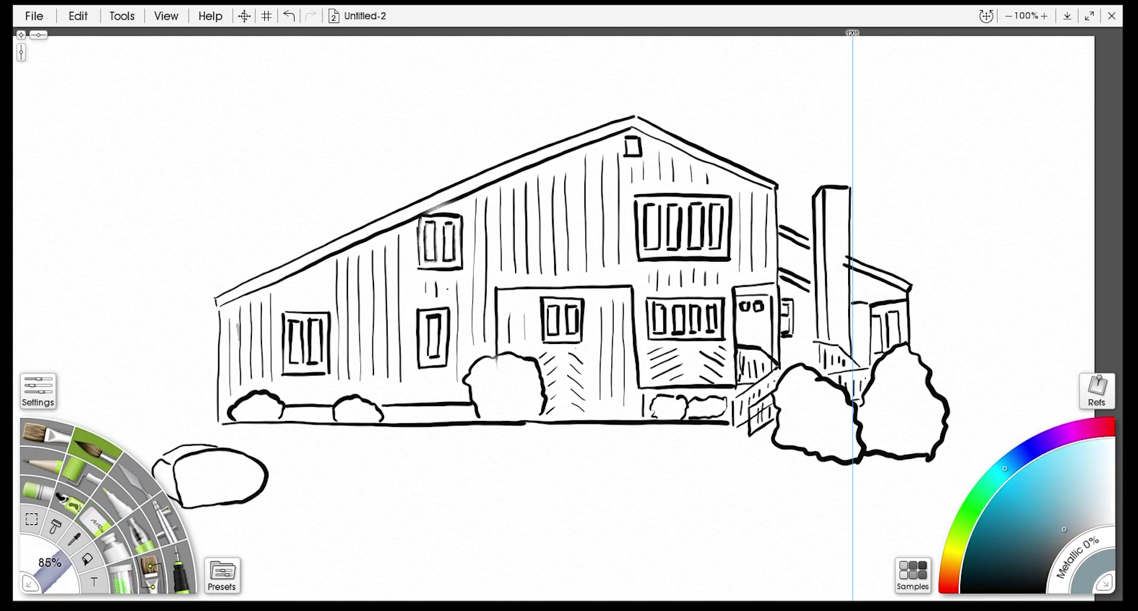
{"action": "mouse_move", "coordinate": [238, 329]}
{"action": "left_mouse_down"}
{"action": "mouse_move", "coordinate": [223, 373]}
{"action": "mouse_move", "coordinate": [248, 326]}
{"action": "mouse_move", "coordinate": [221, 325]}
{"action": "mouse_move", "coordinate": [224, 310]}
{"action": "mouse_move", "coordinate": [267, 317]}
{"action": "mouse_move", "coordinate": [297, 282]}
{"action": "mouse_move", "coordinate": [385, 234]}
{"action": "left_mouse_up"}
{"action": "mouse_move", "coordinate": [222, 371]}
{"action": "left_mouse_down"}
{"action": "mouse_move", "coordinate": [222, 419]}
{"action": "mouse_move", "coordinate": [232, 378]}
{"action": "mouse_move", "coordinate": [252, 380]}
{"action": "mouse_move", "coordinate": [260, 347]}
{"action": "mouse_move", "coordinate": [266, 369]}
{"action": "mouse_move", "coordinate": [275, 300]}
{"action": "mouse_move", "coordinate": [267, 382]}
{"action": "mouse_move", "coordinate": [283, 392]}
{"action": "mouse_move", "coordinate": [326, 379]}
{"action": "mouse_move", "coordinate": [332, 401]}
{"action": "mouse_move", "coordinate": [339, 283]}
{"action": "left_mouse_up"}
{"action": "mouse_move", "coordinate": [274, 299]}
{"action": "left_mouse_down"}
{"action": "mouse_move", "coordinate": [340, 264]}
{"action": "mouse_move", "coordinate": [348, 278]}
{"action": "left_mouse_up"}
{"action": "mouse_move", "coordinate": [281, 307]}
{"action": "left_mouse_down"}
{"action": "mouse_move", "coordinate": [311, 291]}
{"action": "mouse_move", "coordinate": [329, 293]}
{"action": "mouse_move", "coordinate": [329, 309]}
{"action": "left_mouse_up"}
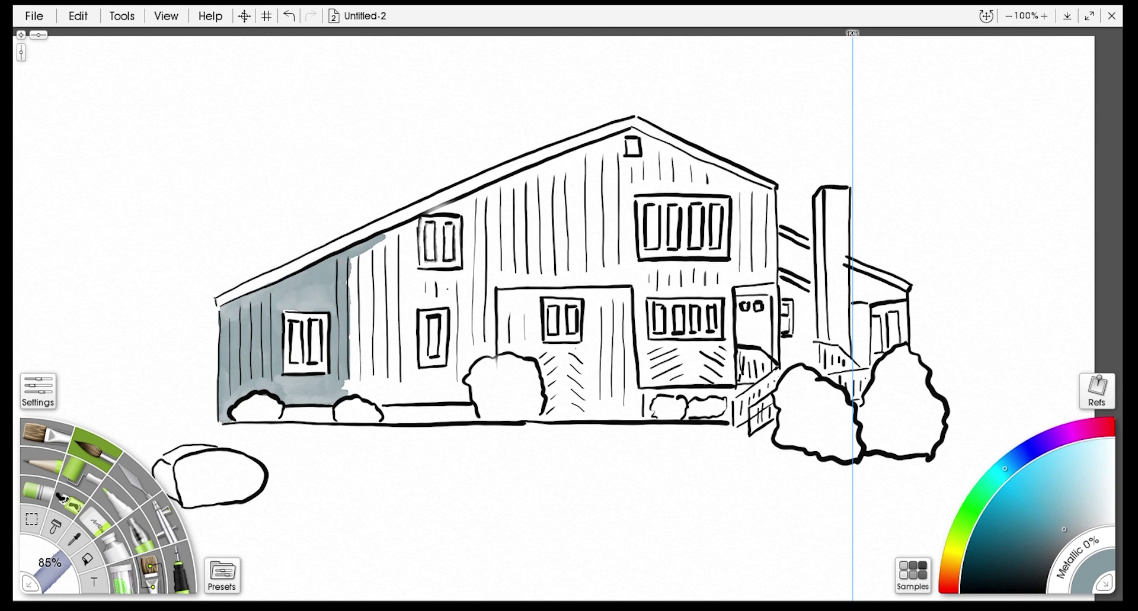
{"action": "mouse_move", "coordinate": [352, 269]}
{"action": "left_mouse_down"}
{"action": "mouse_move", "coordinate": [415, 249]}
{"action": "mouse_move", "coordinate": [391, 236]}
{"action": "left_mouse_up"}
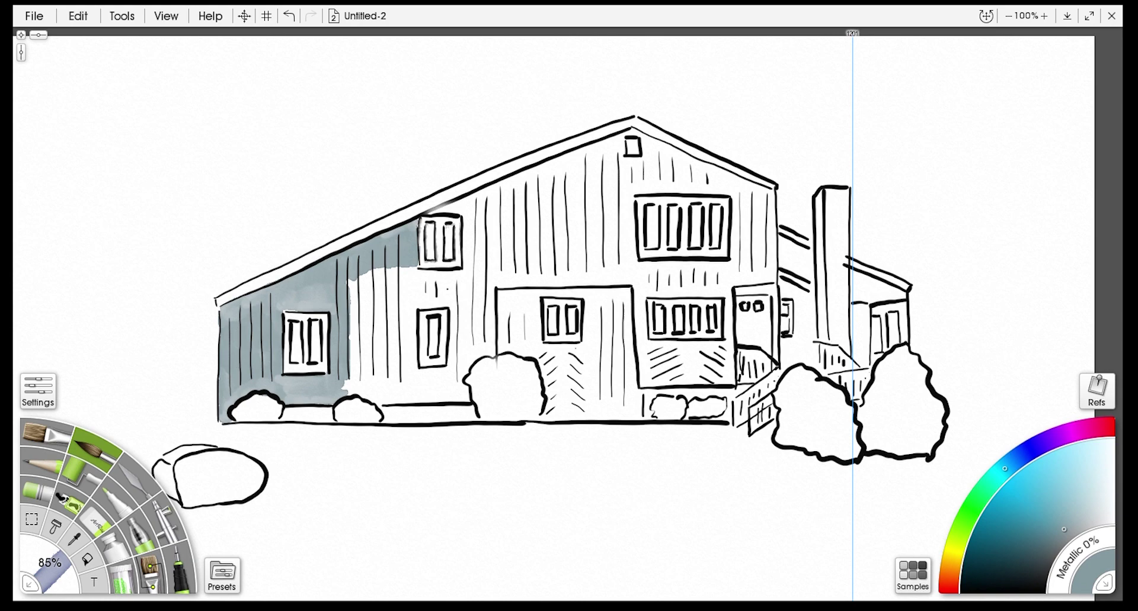
Paint the rest of the main facade grey-blue, across the gable and around both four-pane windows, leaving the recess white
{"action": "mouse_move", "coordinate": [410, 261]}
{"action": "left_mouse_down"}
{"action": "mouse_move", "coordinate": [408, 285]}
{"action": "mouse_move", "coordinate": [366, 290]}
{"action": "mouse_move", "coordinate": [370, 326]}
{"action": "mouse_move", "coordinate": [411, 347]}
{"action": "mouse_move", "coordinate": [367, 352]}
{"action": "mouse_move", "coordinate": [352, 391]}
{"action": "mouse_move", "coordinate": [414, 376]}
{"action": "mouse_move", "coordinate": [403, 396]}
{"action": "mouse_move", "coordinate": [430, 401]}
{"action": "mouse_move", "coordinate": [441, 374]}
{"action": "mouse_move", "coordinate": [459, 397]}
{"action": "mouse_move", "coordinate": [462, 332]}
{"action": "mouse_move", "coordinate": [492, 329]}
{"action": "mouse_move", "coordinate": [492, 296]}
{"action": "mouse_move", "coordinate": [427, 304]}
{"action": "mouse_move", "coordinate": [422, 284]}
{"action": "mouse_move", "coordinate": [468, 274]}
{"action": "mouse_move", "coordinate": [468, 287]}
{"action": "mouse_move", "coordinate": [489, 274]}
{"action": "left_mouse_up"}
{"action": "mouse_move", "coordinate": [435, 208]}
{"action": "left_mouse_down"}
{"action": "mouse_move", "coordinate": [473, 208]}
{"action": "mouse_move", "coordinate": [468, 269]}
{"action": "mouse_move", "coordinate": [519, 175]}
{"action": "mouse_move", "coordinate": [498, 237]}
{"action": "mouse_move", "coordinate": [515, 185]}
{"action": "mouse_move", "coordinate": [505, 259]}
{"action": "mouse_move", "coordinate": [563, 283]}
{"action": "mouse_move", "coordinate": [501, 270]}
{"action": "mouse_move", "coordinate": [545, 249]}
{"action": "mouse_move", "coordinate": [524, 225]}
{"action": "mouse_move", "coordinate": [566, 181]}
{"action": "mouse_move", "coordinate": [554, 157]}
{"action": "mouse_move", "coordinate": [592, 172]}
{"action": "mouse_move", "coordinate": [554, 266]}
{"action": "mouse_move", "coordinate": [610, 281]}
{"action": "mouse_move", "coordinate": [569, 264]}
{"action": "mouse_move", "coordinate": [599, 219]}
{"action": "mouse_move", "coordinate": [628, 207]}
{"action": "mouse_move", "coordinate": [586, 207]}
{"action": "mouse_move", "coordinate": [616, 267]}
{"action": "mouse_move", "coordinate": [633, 261]}
{"action": "mouse_move", "coordinate": [611, 178]}
{"action": "mouse_move", "coordinate": [619, 142]}
{"action": "mouse_move", "coordinate": [613, 169]}
{"action": "mouse_move", "coordinate": [652, 151]}
{"action": "mouse_move", "coordinate": [622, 189]}
{"action": "mouse_move", "coordinate": [671, 190]}
{"action": "mouse_move", "coordinate": [648, 167]}
{"action": "mouse_move", "coordinate": [668, 180]}
{"action": "left_mouse_up"}
{"action": "mouse_move", "coordinate": [655, 142]}
{"action": "left_mouse_down"}
{"action": "mouse_move", "coordinate": [705, 167]}
{"action": "mouse_move", "coordinate": [708, 181]}
{"action": "mouse_move", "coordinate": [674, 180]}
{"action": "mouse_move", "coordinate": [741, 175]}
{"action": "mouse_move", "coordinate": [723, 189]}
{"action": "mouse_move", "coordinate": [744, 216]}
{"action": "mouse_move", "coordinate": [766, 193]}
{"action": "mouse_move", "coordinate": [741, 255]}
{"action": "mouse_move", "coordinate": [771, 237]}
{"action": "mouse_move", "coordinate": [747, 274]}
{"action": "mouse_move", "coordinate": [770, 281]}
{"action": "left_mouse_up"}
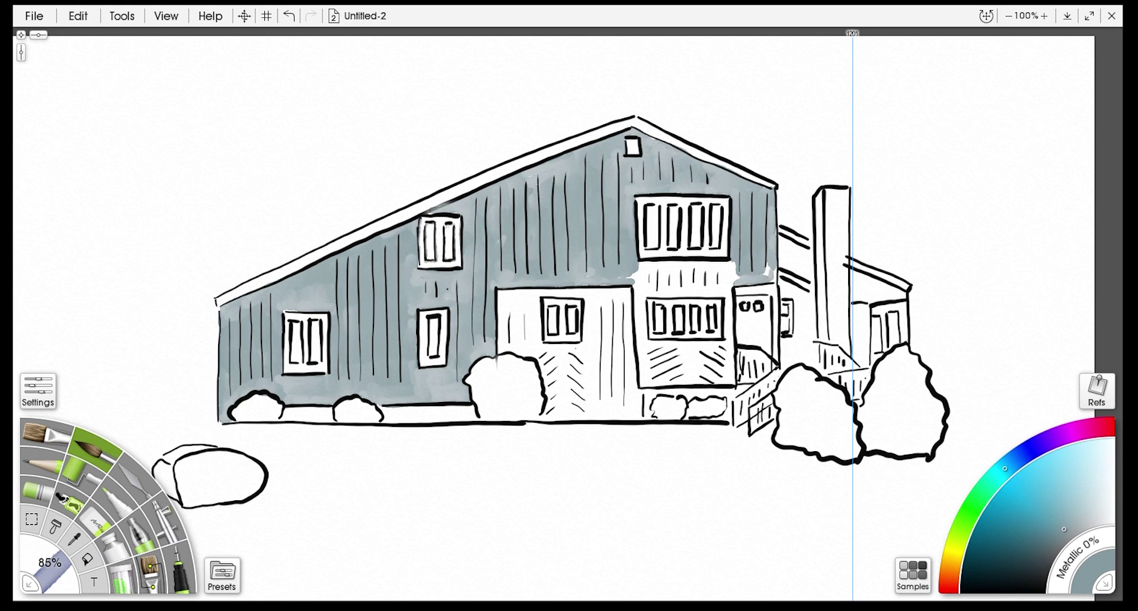
{"action": "mouse_move", "coordinate": [634, 266]}
{"action": "left_mouse_down"}
{"action": "mouse_move", "coordinate": [732, 262]}
{"action": "mouse_move", "coordinate": [637, 279]}
{"action": "mouse_move", "coordinate": [735, 272]}
{"action": "left_mouse_up"}
{"action": "left_click_drag", "start_coordinate": [638, 286], "coordinate": [640, 355]}
{"action": "mouse_move", "coordinate": [646, 292]}
{"action": "left_mouse_down"}
{"action": "mouse_move", "coordinate": [727, 294]}
{"action": "mouse_move", "coordinate": [728, 339]}
{"action": "left_mouse_up"}
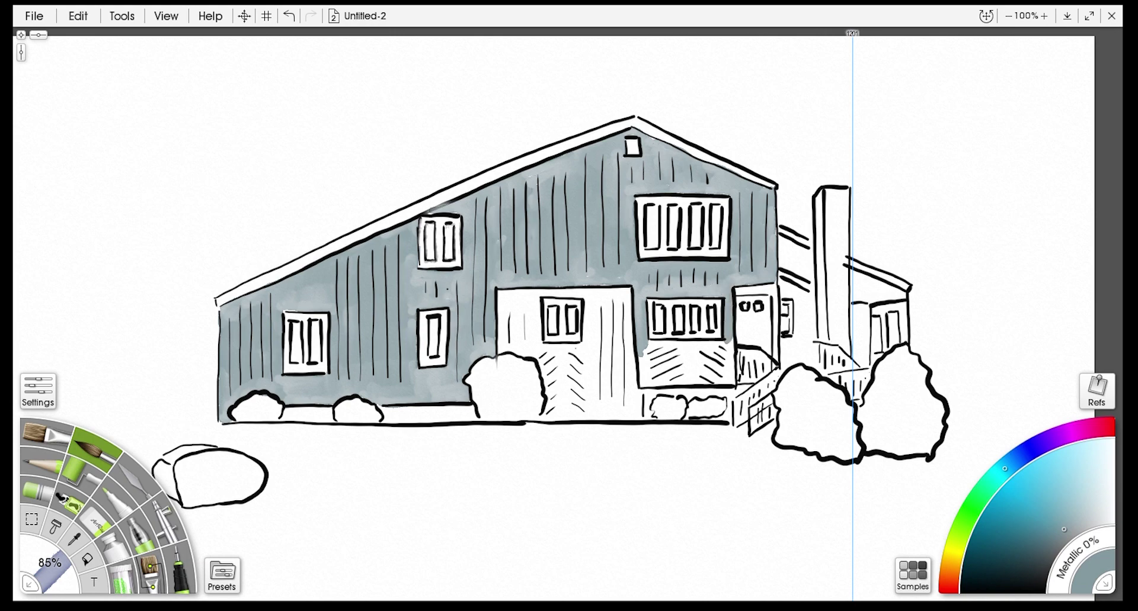
{"action": "mouse_move", "coordinate": [642, 357]}
{"action": "left_mouse_down"}
{"action": "mouse_move", "coordinate": [648, 374]}
{"action": "mouse_move", "coordinate": [675, 344]}
{"action": "mouse_move", "coordinate": [724, 344]}
{"action": "mouse_move", "coordinate": [681, 374]}
{"action": "mouse_move", "coordinate": [690, 388]}
{"action": "mouse_move", "coordinate": [684, 355]}
{"action": "mouse_move", "coordinate": [711, 356]}
{"action": "mouse_move", "coordinate": [696, 380]}
{"action": "mouse_move", "coordinate": [726, 370]}
{"action": "mouse_move", "coordinate": [727, 338]}
{"action": "left_mouse_up"}
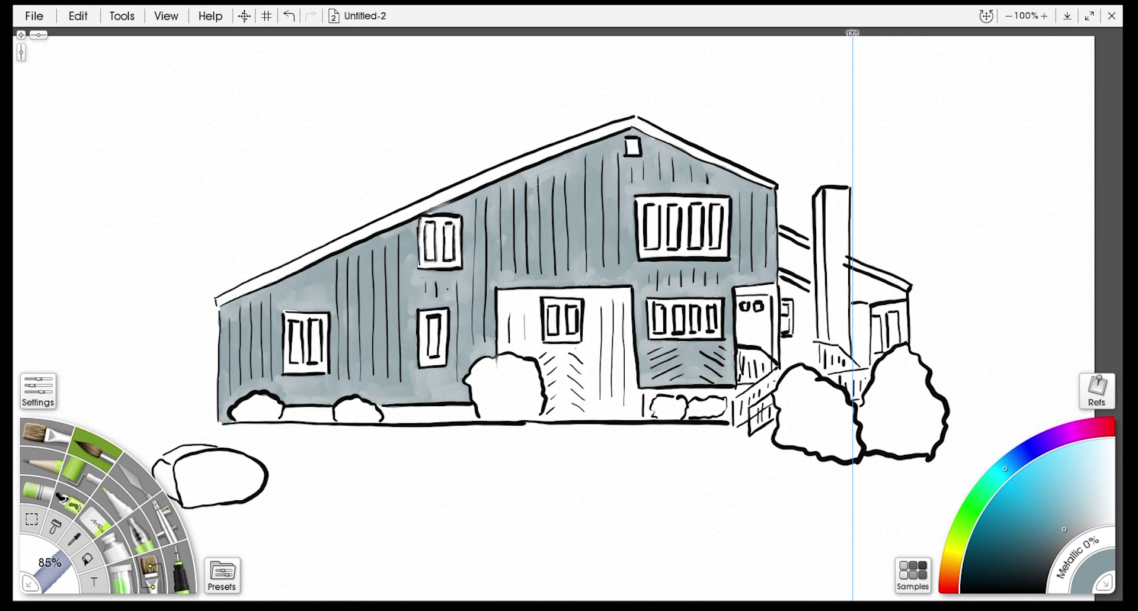
Paint the extension walls on both sides of the chimney grey-blue, undoing one stroke, and compare with the tracing photo
{"action": "mouse_move", "coordinate": [794, 274]}
{"action": "left_mouse_down"}
{"action": "mouse_move", "coordinate": [797, 254]}
{"action": "mouse_move", "coordinate": [781, 243]}
{"action": "left_mouse_up"}
{"action": "mouse_move", "coordinate": [805, 279]}
{"action": "left_mouse_down"}
{"action": "mouse_move", "coordinate": [809, 258]}
{"action": "mouse_move", "coordinate": [785, 290]}
{"action": "mouse_move", "coordinate": [809, 317]}
{"action": "mouse_move", "coordinate": [797, 338]}
{"action": "mouse_move", "coordinate": [809, 314]}
{"action": "mouse_move", "coordinate": [782, 347]}
{"action": "mouse_move", "coordinate": [797, 358]}
{"action": "left_mouse_up"}
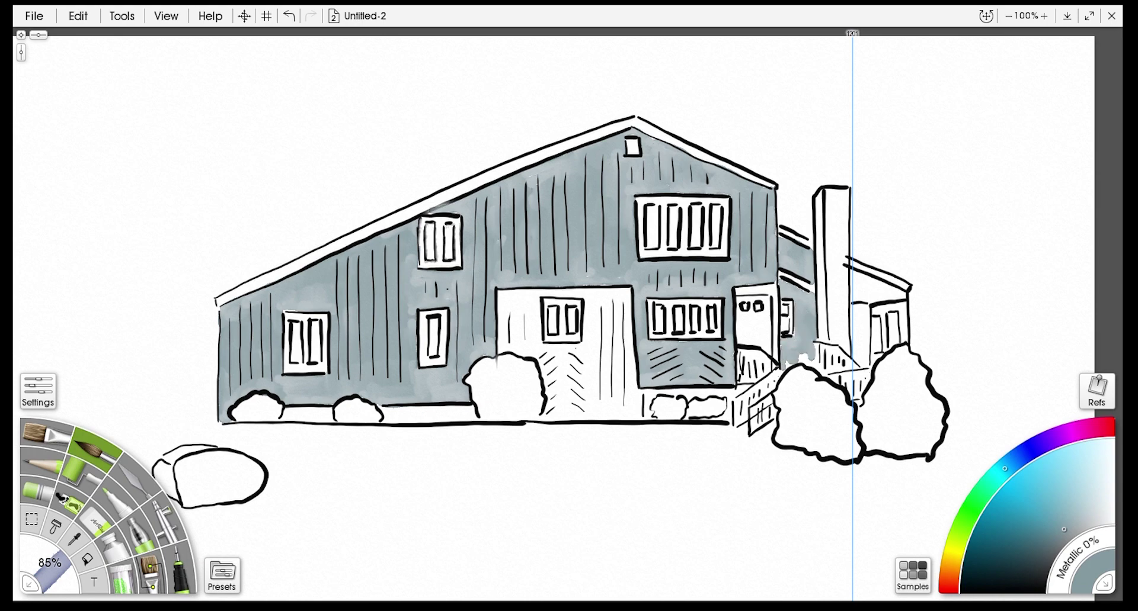
{"action": "mouse_move", "coordinate": [862, 305]}
{"action": "left_mouse_down"}
{"action": "mouse_move", "coordinate": [856, 341]}
{"action": "mouse_move", "coordinate": [857, 284]}
{"action": "mouse_move", "coordinate": [874, 286]}
{"action": "mouse_move", "coordinate": [859, 278]}
{"action": "mouse_move", "coordinate": [894, 290]}
{"action": "left_mouse_up"}
{"action": "key", "text": "ctrl+z"}
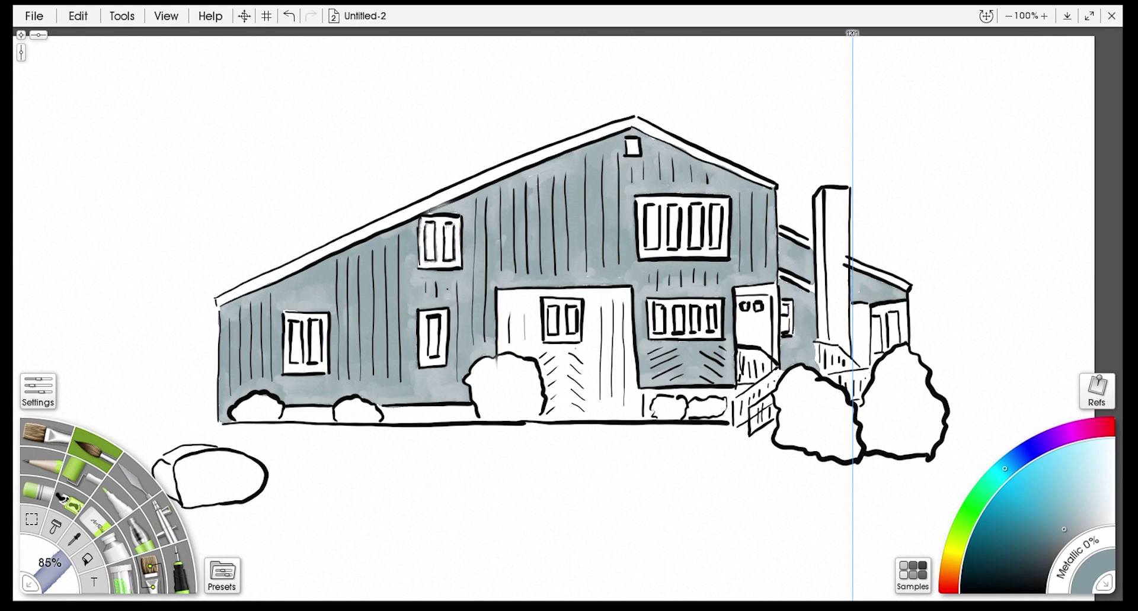
{"action": "key", "text": "ctrl+t"}
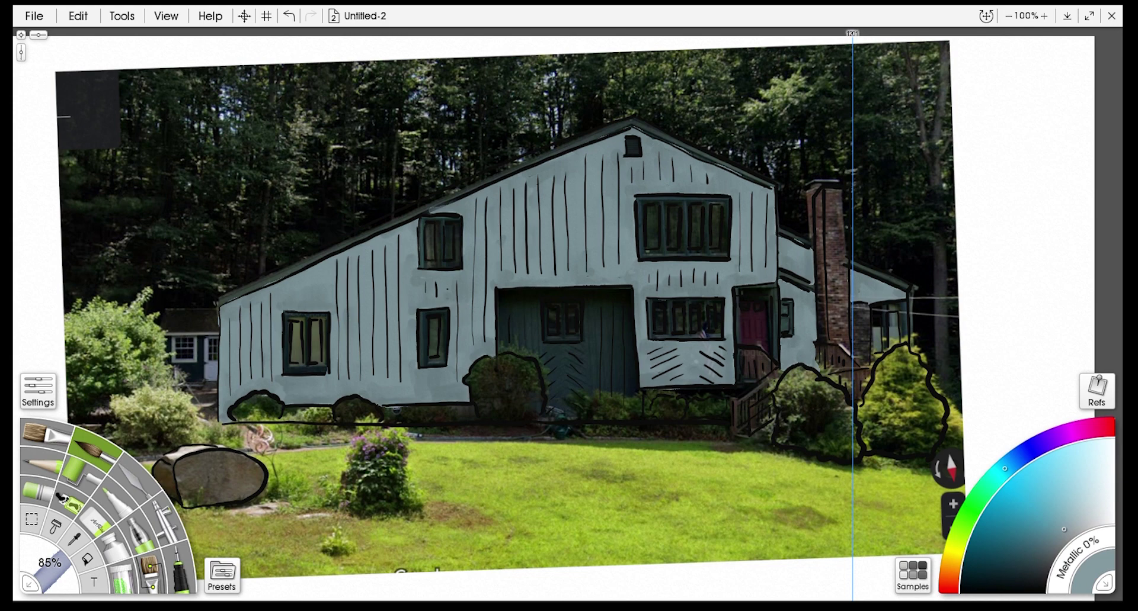
{"action": "key", "text": "ctrl+t"}
Shade the siding under the rooflines and along the facade's outer corners in a darker blue-grey
{"action": "left_click", "coordinate": [1046, 541]}
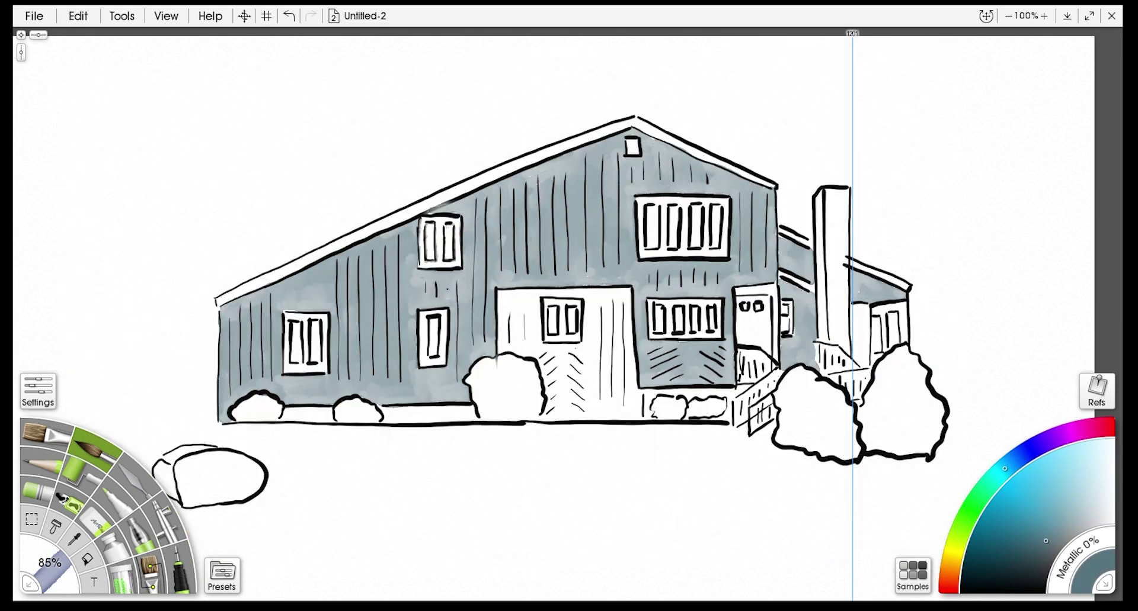
{"action": "left_click_drag", "start_coordinate": [221, 310], "coordinate": [632, 129]}
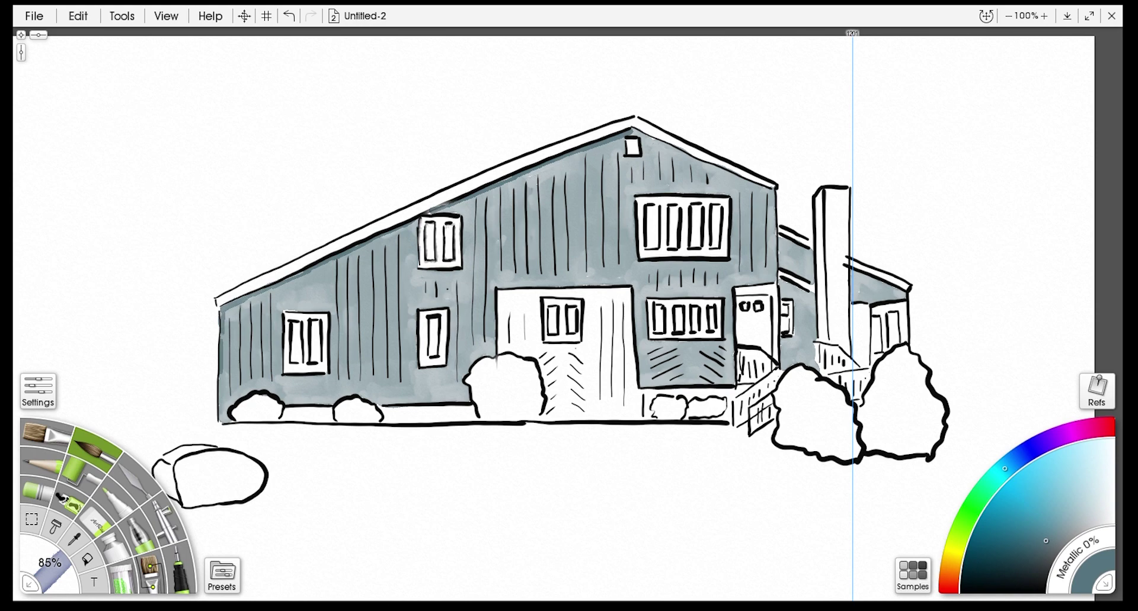
{"action": "left_click_drag", "start_coordinate": [221, 421], "coordinate": [224, 334]}
{"action": "left_click_drag", "start_coordinate": [632, 129], "coordinate": [748, 186]}
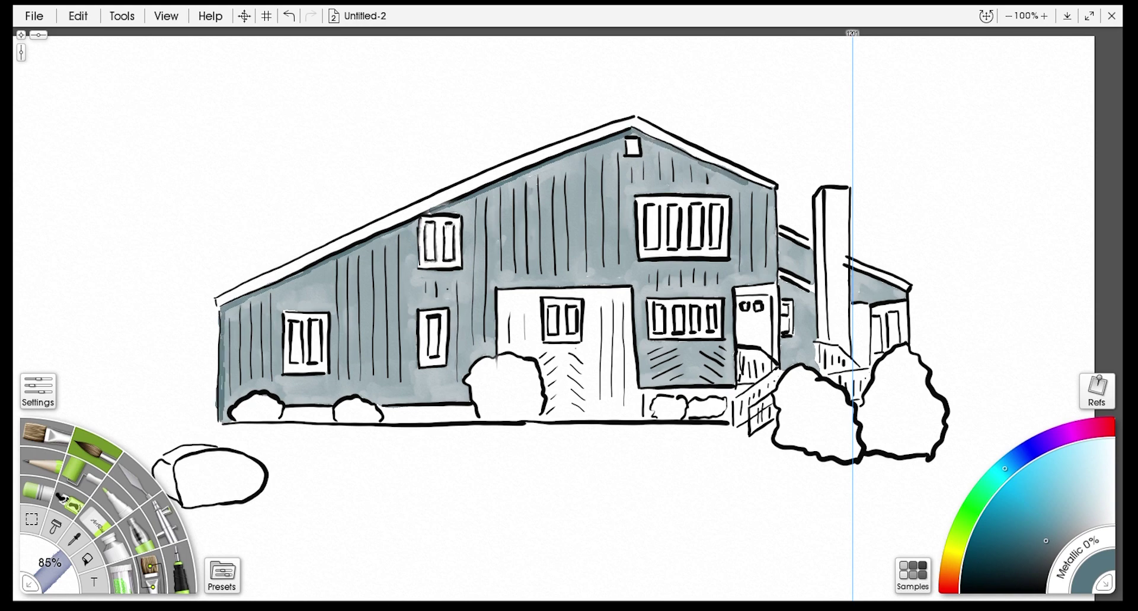
{"action": "left_click_drag", "start_coordinate": [775, 283], "coordinate": [772, 189]}
{"action": "left_click_drag", "start_coordinate": [781, 239], "coordinate": [812, 256]}
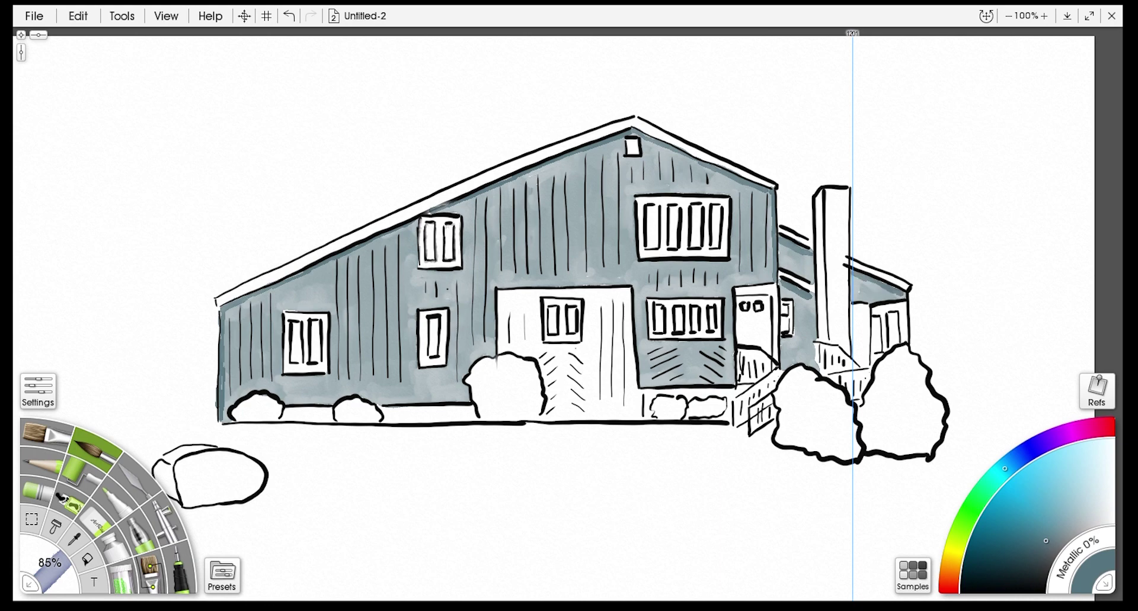
Add darker blue-grey shading around the ground-floor four-pane window's wall section and along the base of the left siding
{"action": "left_click_drag", "start_coordinate": [646, 360], "coordinate": [670, 350]}
{"action": "left_click_drag", "start_coordinate": [635, 293], "coordinate": [640, 383]}
{"action": "left_click_drag", "start_coordinate": [702, 357], "coordinate": [719, 379]}
{"action": "left_click_drag", "start_coordinate": [731, 309], "coordinate": [732, 385]}
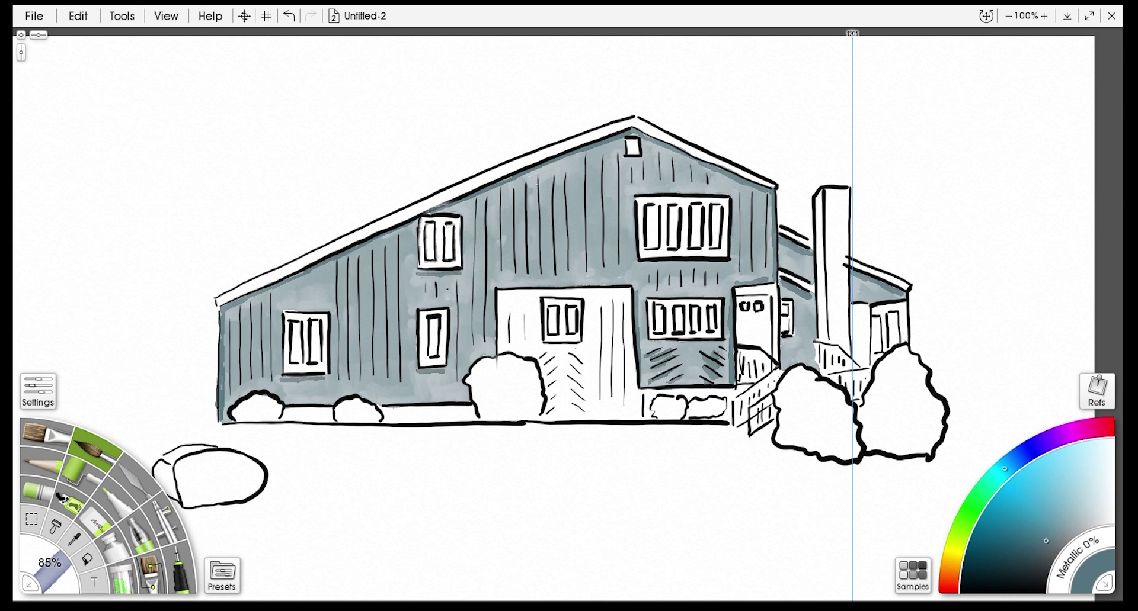
{"action": "left_click_drag", "start_coordinate": [633, 264], "coordinate": [725, 264]}
{"action": "left_click_drag", "start_coordinate": [644, 384], "coordinate": [729, 384]}
{"action": "left_click_drag", "start_coordinate": [286, 402], "coordinate": [469, 400]}
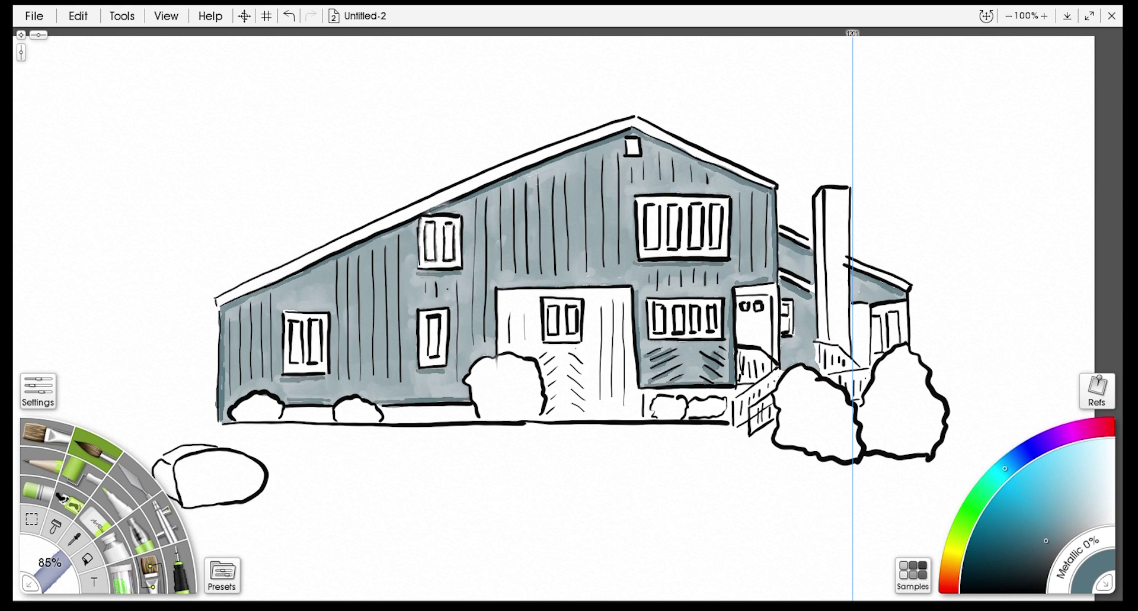
Paint darker vertical streaks along the board lines of the left siding, from its left corner to the single-pane window
{"action": "mouse_move", "coordinate": [231, 395]}
{"action": "left_mouse_down"}
{"action": "mouse_move", "coordinate": [236, 309]}
{"action": "mouse_move", "coordinate": [256, 324]}
{"action": "left_mouse_up"}
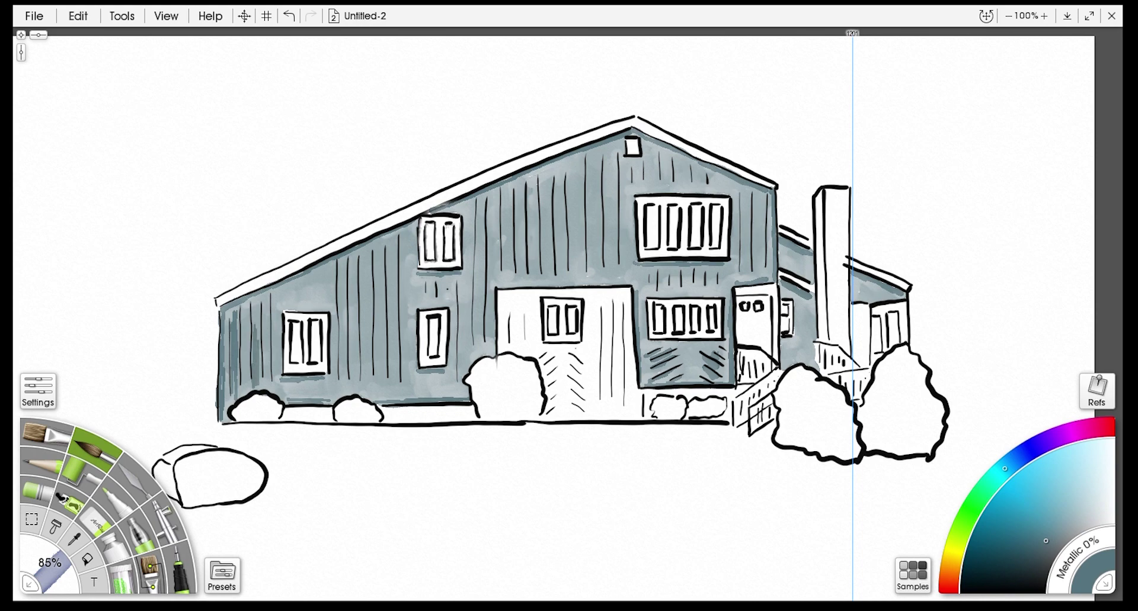
{"action": "left_click_drag", "start_coordinate": [276, 386], "coordinate": [274, 292]}
{"action": "left_click_drag", "start_coordinate": [354, 392], "coordinate": [352, 254]}
{"action": "mouse_move", "coordinate": [379, 393]}
{"action": "left_mouse_down"}
{"action": "mouse_move", "coordinate": [379, 238]}
{"action": "mouse_move", "coordinate": [406, 308]}
{"action": "mouse_move", "coordinate": [403, 233]}
{"action": "left_mouse_up"}
{"action": "left_click_drag", "start_coordinate": [461, 396], "coordinate": [462, 275]}
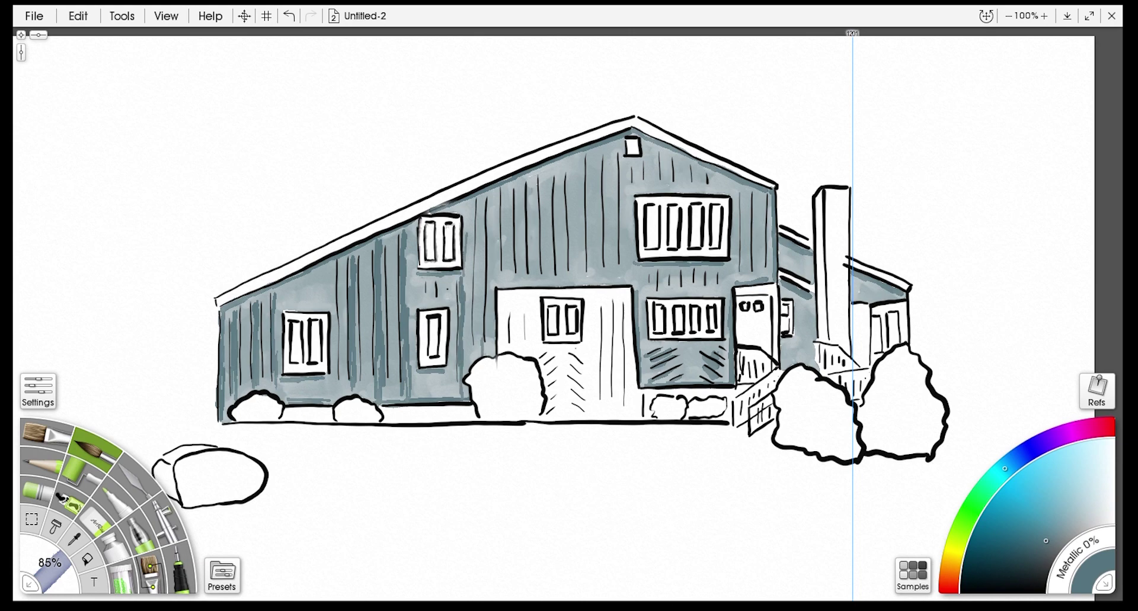
Continue the darker vertical streaks across the siding above the recess, in the gable and beside the large upper window
{"action": "left_click_drag", "start_coordinate": [479, 354], "coordinate": [482, 193]}
{"action": "mouse_move", "coordinate": [504, 295]}
{"action": "left_mouse_down"}
{"action": "mouse_move", "coordinate": [503, 183]}
{"action": "mouse_move", "coordinate": [522, 188]}
{"action": "mouse_move", "coordinate": [520, 178]}
{"action": "left_mouse_up"}
{"action": "left_click_drag", "start_coordinate": [546, 288], "coordinate": [540, 169]}
{"action": "mouse_move", "coordinate": [566, 285]}
{"action": "left_mouse_down"}
{"action": "mouse_move", "coordinate": [562, 158]}
{"action": "mouse_move", "coordinate": [584, 183]}
{"action": "mouse_move", "coordinate": [580, 153]}
{"action": "left_mouse_up"}
{"action": "left_click_drag", "start_coordinate": [607, 284], "coordinate": [604, 153]}
{"action": "left_click_drag", "start_coordinate": [656, 189], "coordinate": [655, 148]}
{"action": "left_click_drag", "start_coordinate": [671, 189], "coordinate": [671, 178]}
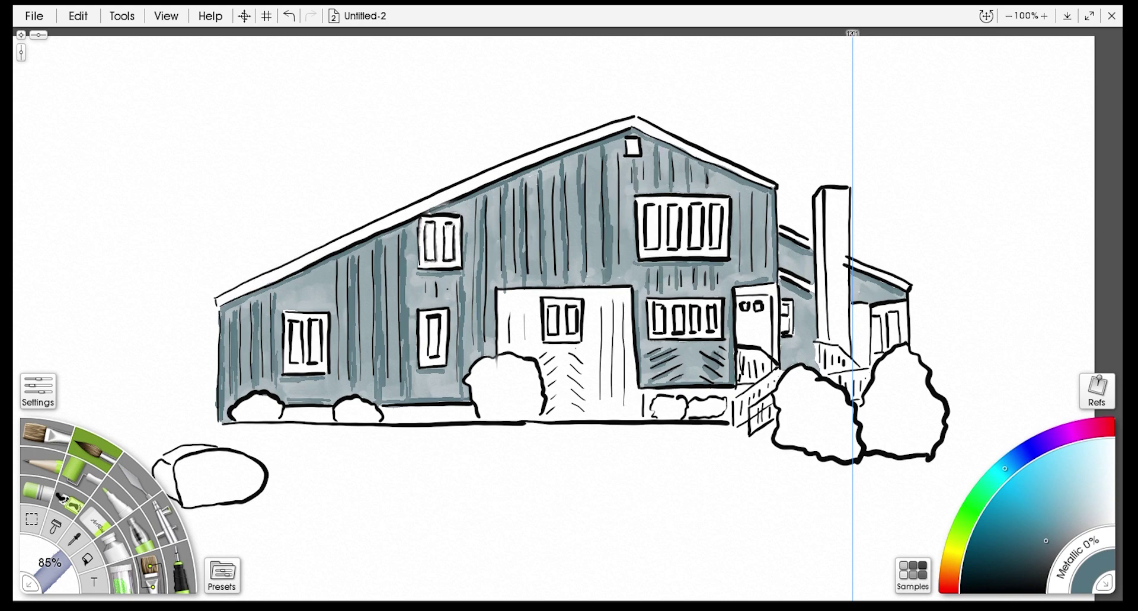
{"action": "left_click_drag", "start_coordinate": [733, 286], "coordinate": [733, 199]}
{"action": "left_click_drag", "start_coordinate": [737, 240], "coordinate": [738, 182]}
{"action": "left_click_drag", "start_coordinate": [752, 280], "coordinate": [756, 188]}
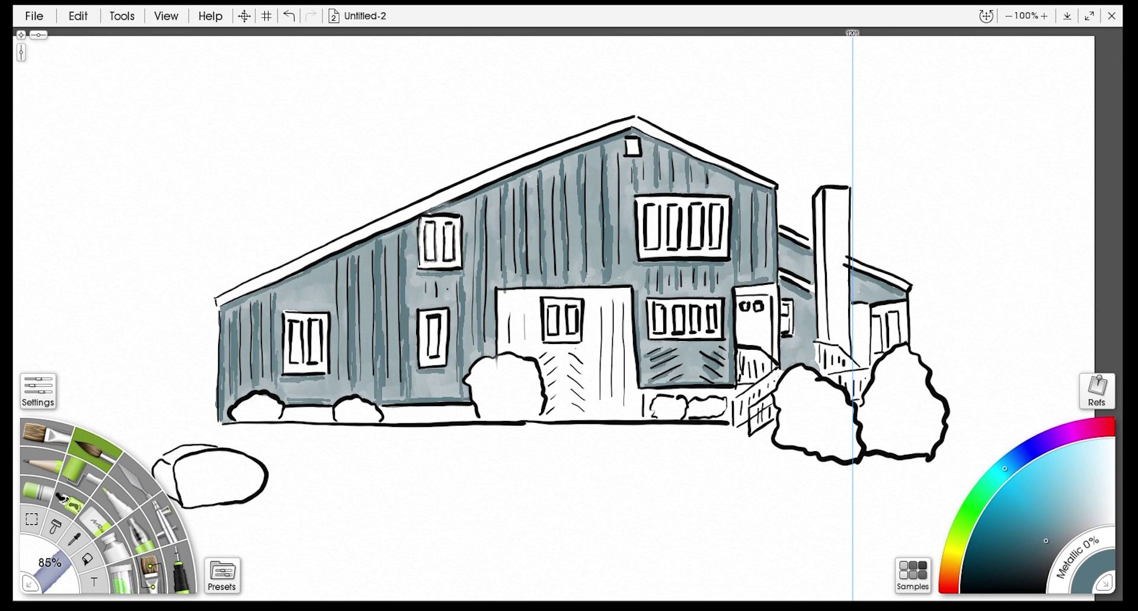
Paint the recessed wall around its two-pane window in dark grey
{"action": "left_click", "coordinate": [1047, 550]}
{"action": "mouse_move", "coordinate": [502, 331]}
{"action": "left_mouse_down"}
{"action": "mouse_move", "coordinate": [500, 296]}
{"action": "mouse_move", "coordinate": [515, 339]}
{"action": "mouse_move", "coordinate": [545, 292]}
{"action": "mouse_move", "coordinate": [605, 292]}
{"action": "mouse_move", "coordinate": [588, 323]}
{"action": "mouse_move", "coordinate": [616, 328]}
{"action": "mouse_move", "coordinate": [622, 361]}
{"action": "mouse_move", "coordinate": [585, 343]}
{"action": "left_mouse_up"}
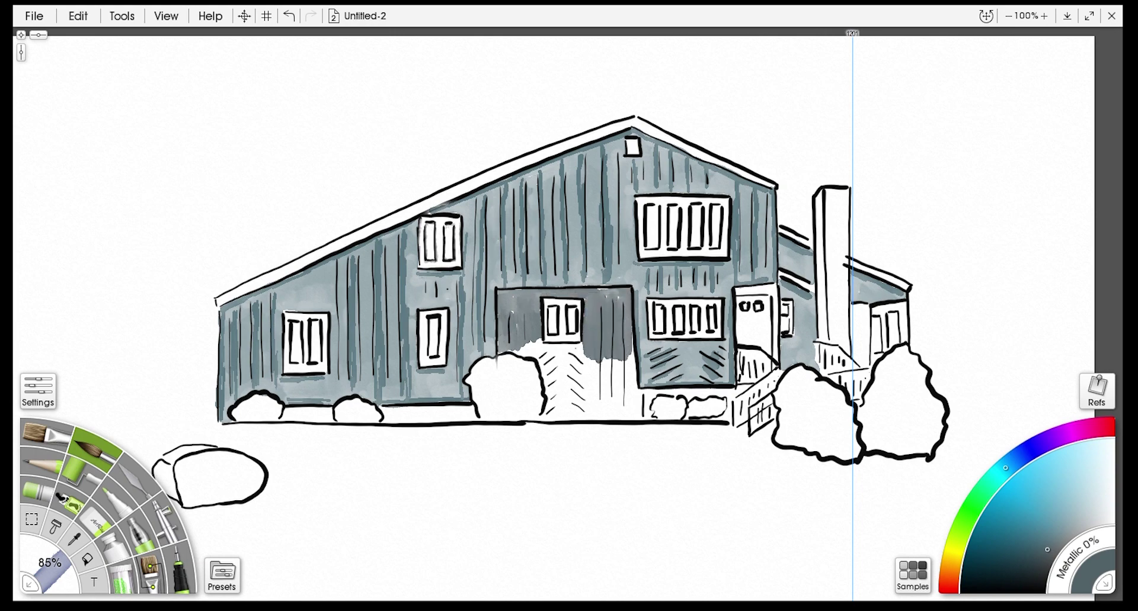
{"action": "mouse_move", "coordinate": [515, 351]}
{"action": "left_mouse_down"}
{"action": "mouse_move", "coordinate": [540, 344]}
{"action": "mouse_move", "coordinate": [616, 391]}
{"action": "mouse_move", "coordinate": [628, 355]}
{"action": "mouse_move", "coordinate": [632, 406]}
{"action": "mouse_move", "coordinate": [590, 391]}
{"action": "mouse_move", "coordinate": [639, 415]}
{"action": "left_mouse_up"}
{"action": "mouse_move", "coordinate": [585, 385]}
{"action": "left_mouse_down"}
{"action": "mouse_move", "coordinate": [570, 415]}
{"action": "mouse_move", "coordinate": [572, 350]}
{"action": "mouse_move", "coordinate": [554, 350]}
{"action": "mouse_move", "coordinate": [554, 409]}
{"action": "mouse_move", "coordinate": [572, 416]}
{"action": "mouse_move", "coordinate": [542, 419]}
{"action": "left_mouse_up"}
Paint the foundation strips below the left siding and below the ground-floor four-pane window light grey
{"action": "left_click", "coordinate": [1091, 524]}
{"action": "left_click_drag", "start_coordinate": [284, 413], "coordinate": [479, 414]}
{"action": "mouse_move", "coordinate": [645, 418]}
{"action": "left_mouse_down"}
{"action": "mouse_move", "coordinate": [679, 393]}
{"action": "mouse_move", "coordinate": [738, 393]}
{"action": "left_mouse_up"}
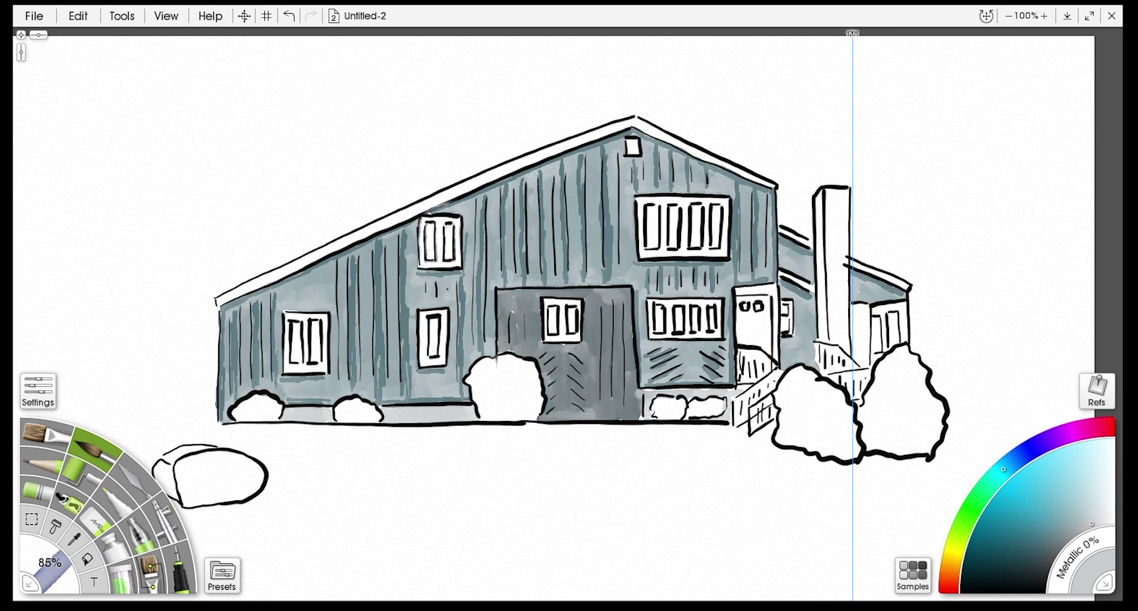
Paint all the bushes along the foundation and the two large ones by the stairs muted green
{"action": "left_click", "coordinate": [960, 530]}
{"action": "left_click", "coordinate": [995, 542]}
{"action": "mouse_move", "coordinate": [263, 404]}
{"action": "left_mouse_down"}
{"action": "mouse_move", "coordinate": [239, 413]}
{"action": "mouse_move", "coordinate": [276, 416]}
{"action": "left_mouse_up"}
{"action": "left_click_drag", "start_coordinate": [338, 414], "coordinate": [372, 417]}
{"action": "mouse_move", "coordinate": [495, 388]}
{"action": "left_mouse_down"}
{"action": "mouse_move", "coordinate": [474, 376]}
{"action": "mouse_move", "coordinate": [503, 361]}
{"action": "mouse_move", "coordinate": [483, 397]}
{"action": "mouse_move", "coordinate": [521, 374]}
{"action": "mouse_move", "coordinate": [495, 411]}
{"action": "mouse_move", "coordinate": [504, 418]}
{"action": "mouse_move", "coordinate": [532, 409]}
{"action": "mouse_move", "coordinate": [536, 391]}
{"action": "left_mouse_up"}
{"action": "mouse_move", "coordinate": [658, 403]}
{"action": "left_mouse_down"}
{"action": "mouse_move", "coordinate": [667, 414]}
{"action": "mouse_move", "coordinate": [716, 403]}
{"action": "left_mouse_up"}
{"action": "mouse_move", "coordinate": [806, 382]}
{"action": "left_mouse_down"}
{"action": "mouse_move", "coordinate": [782, 399]}
{"action": "mouse_move", "coordinate": [809, 386]}
{"action": "mouse_move", "coordinate": [791, 413]}
{"action": "mouse_move", "coordinate": [847, 420]}
{"action": "mouse_move", "coordinate": [853, 455]}
{"action": "mouse_move", "coordinate": [782, 423]}
{"action": "left_mouse_up"}
{"action": "mouse_move", "coordinate": [883, 385]}
{"action": "left_mouse_down"}
{"action": "mouse_move", "coordinate": [865, 417]}
{"action": "mouse_move", "coordinate": [888, 353]}
{"action": "mouse_move", "coordinate": [915, 379]}
{"action": "mouse_move", "coordinate": [865, 433]}
{"action": "mouse_move", "coordinate": [924, 397]}
{"action": "mouse_move", "coordinate": [883, 439]}
{"action": "mouse_move", "coordinate": [919, 436]}
{"action": "left_mouse_up"}
Paint the chimney orange with a brown shaded side, and the low wall section beside it brown
{"action": "left_click", "coordinate": [950, 569]}
{"action": "left_click", "coordinate": [1019, 494]}
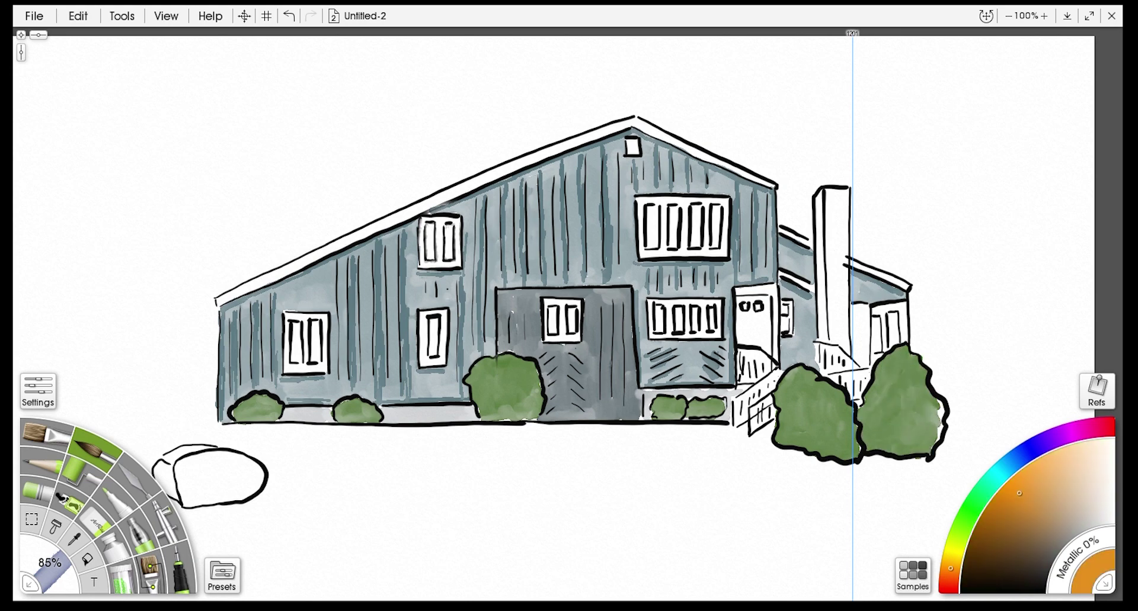
{"action": "left_click_drag", "start_coordinate": [829, 198], "coordinate": [846, 354]}
{"action": "left_click", "coordinate": [1019, 521]}
{"action": "left_click_drag", "start_coordinate": [820, 278], "coordinate": [820, 222]}
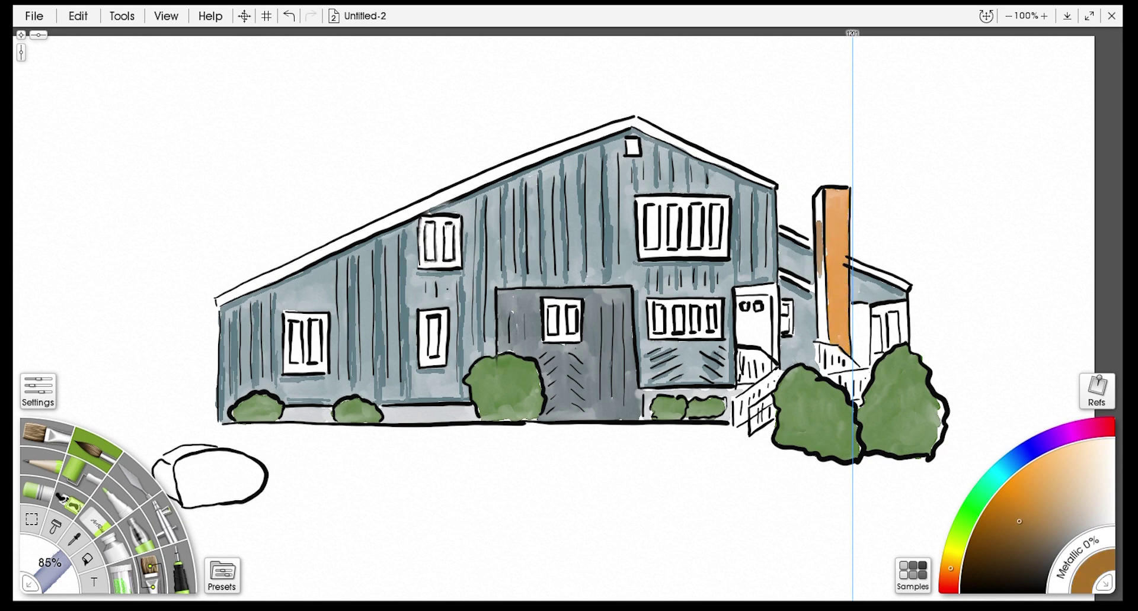
{"action": "left_click_drag", "start_coordinate": [820, 267], "coordinate": [825, 342]}
{"action": "left_click", "coordinate": [1023, 527]}
{"action": "left_click_drag", "start_coordinate": [859, 308], "coordinate": [866, 367]}
Dab stone-like spots onto the chimney in darker brown, orange and pale tan
{"action": "left_click_drag", "start_coordinate": [1016, 490], "coordinate": [1019, 501]}
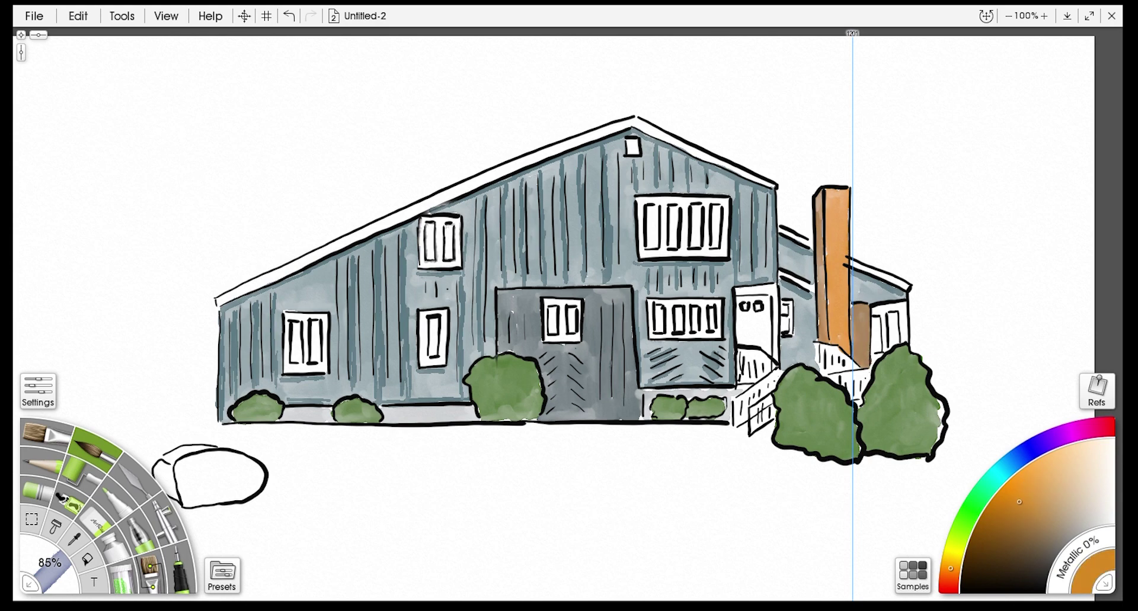
{"action": "left_click", "coordinate": [1024, 536]}
{"action": "left_click", "coordinate": [839, 289]}
{"action": "left_click", "coordinate": [833, 297]}
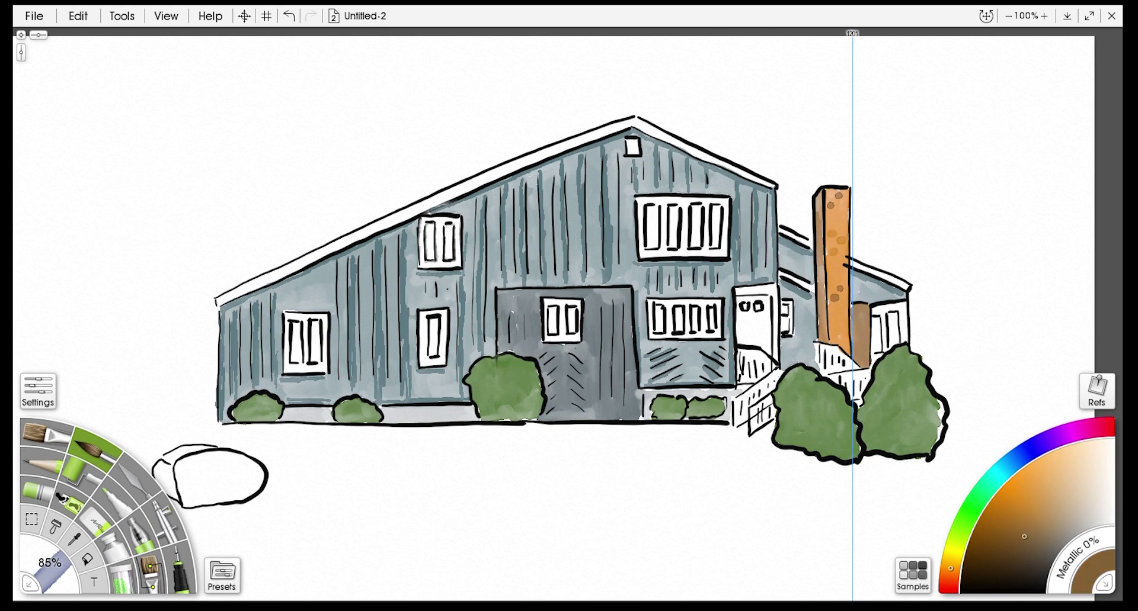
{"action": "left_click", "coordinate": [1063, 469]}
{"action": "left_click", "coordinate": [841, 264]}
{"action": "left_click", "coordinate": [1059, 502]}
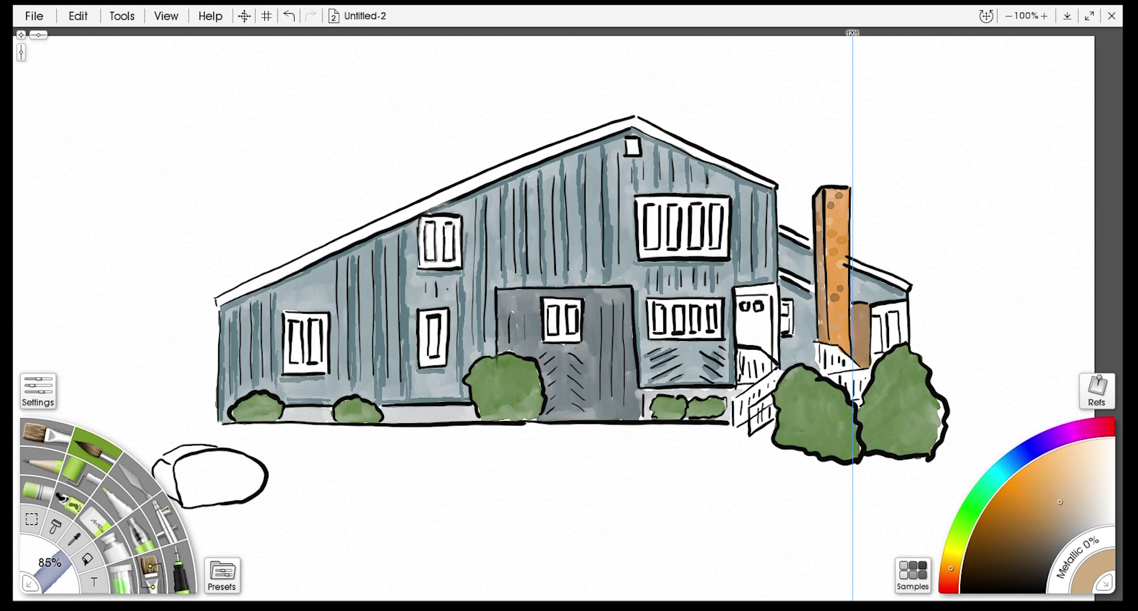
Paint the entrance door beside the ground-floor four-pane window pale olive
{"action": "left_click", "coordinate": [953, 556]}
{"action": "left_click", "coordinate": [1054, 515]}
{"action": "mouse_move", "coordinate": [747, 325]}
{"action": "left_mouse_down"}
{"action": "mouse_move", "coordinate": [764, 304]}
{"action": "mouse_move", "coordinate": [743, 337]}
{"action": "mouse_move", "coordinate": [766, 335]}
{"action": "mouse_move", "coordinate": [748, 378]}
{"action": "left_mouse_up"}
Paint the entrance stairs and the railings by the door and chimney dark brown
{"action": "left_click", "coordinate": [950, 570]}
{"action": "left_click", "coordinate": [996, 537]}
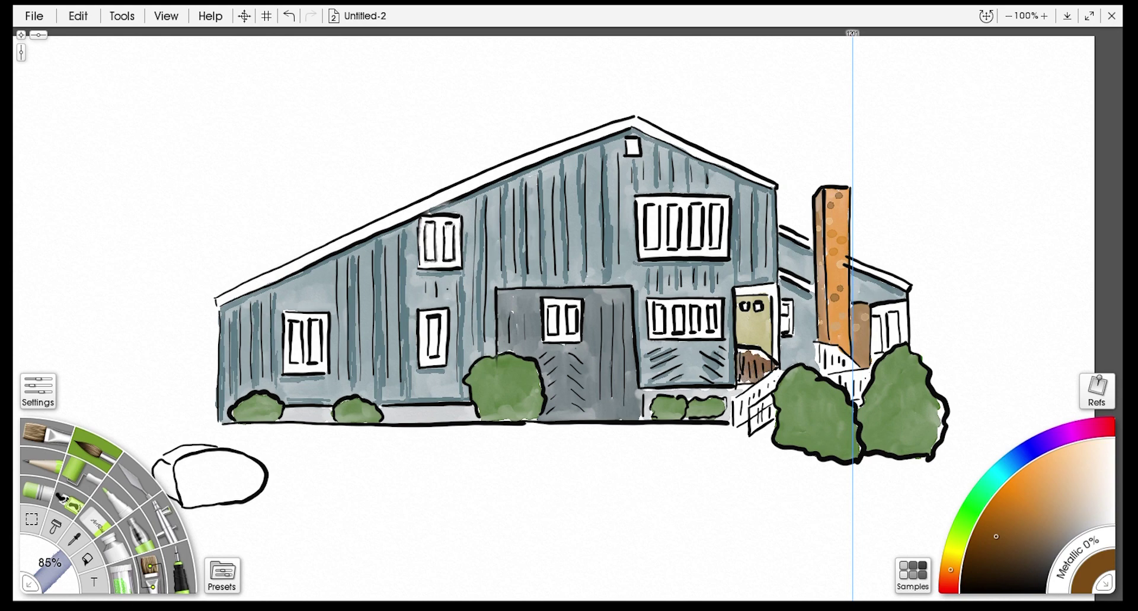
{"action": "mouse_move", "coordinate": [735, 417]}
{"action": "left_mouse_down"}
{"action": "mouse_move", "coordinate": [773, 376]}
{"action": "mouse_move", "coordinate": [750, 415]}
{"action": "mouse_move", "coordinate": [770, 409]}
{"action": "left_mouse_up"}
{"action": "mouse_move", "coordinate": [816, 349]}
{"action": "left_mouse_down"}
{"action": "mouse_move", "coordinate": [836, 370]}
{"action": "mouse_move", "coordinate": [854, 367]}
{"action": "mouse_move", "coordinate": [852, 396]}
{"action": "left_mouse_up"}
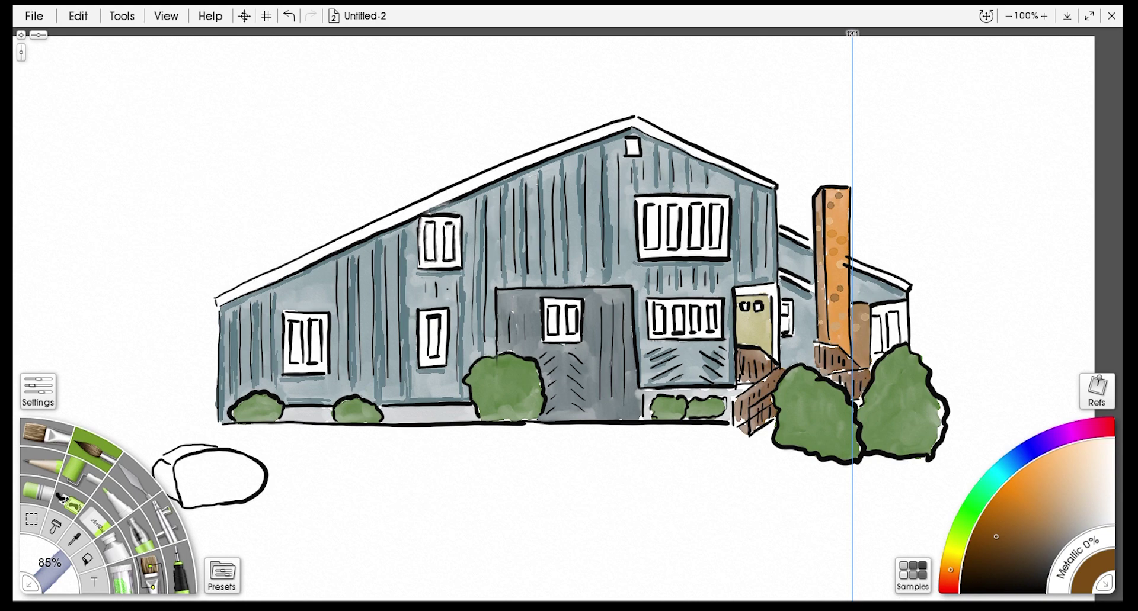
Paint the boulder in front of the house light grey with a darker brownish-grey side
{"action": "left_click", "coordinate": [1089, 526]}
{"action": "mouse_move", "coordinate": [178, 477]}
{"action": "left_mouse_down"}
{"action": "mouse_move", "coordinate": [261, 474]}
{"action": "mouse_move", "coordinate": [183, 463]}
{"action": "mouse_move", "coordinate": [249, 489]}
{"action": "mouse_move", "coordinate": [175, 489]}
{"action": "mouse_move", "coordinate": [154, 474]}
{"action": "mouse_move", "coordinate": [172, 495]}
{"action": "left_mouse_up"}
{"action": "left_click", "coordinate": [1056, 538]}
{"action": "left_click", "coordinate": [1065, 524]}
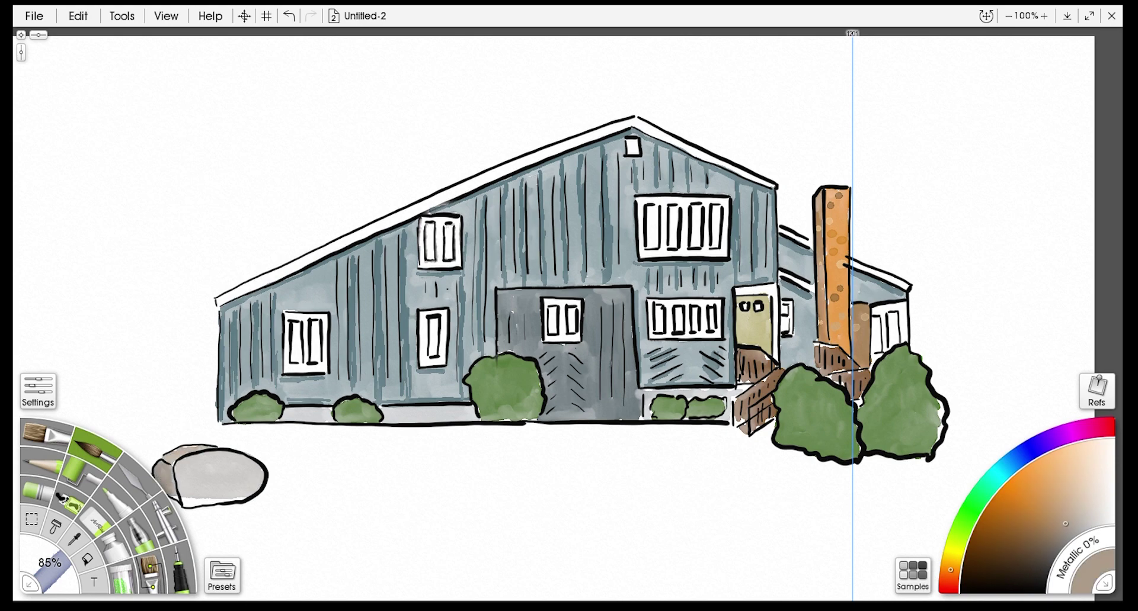
Paint the house's window panes bright cyan and fill the white wall around the far extension's window with the siding's grey-blue
{"action": "left_click", "coordinate": [1001, 471]}
{"action": "left_click", "coordinate": [1038, 474]}
{"action": "left_click_drag", "start_coordinate": [294, 331], "coordinate": [295, 347]}
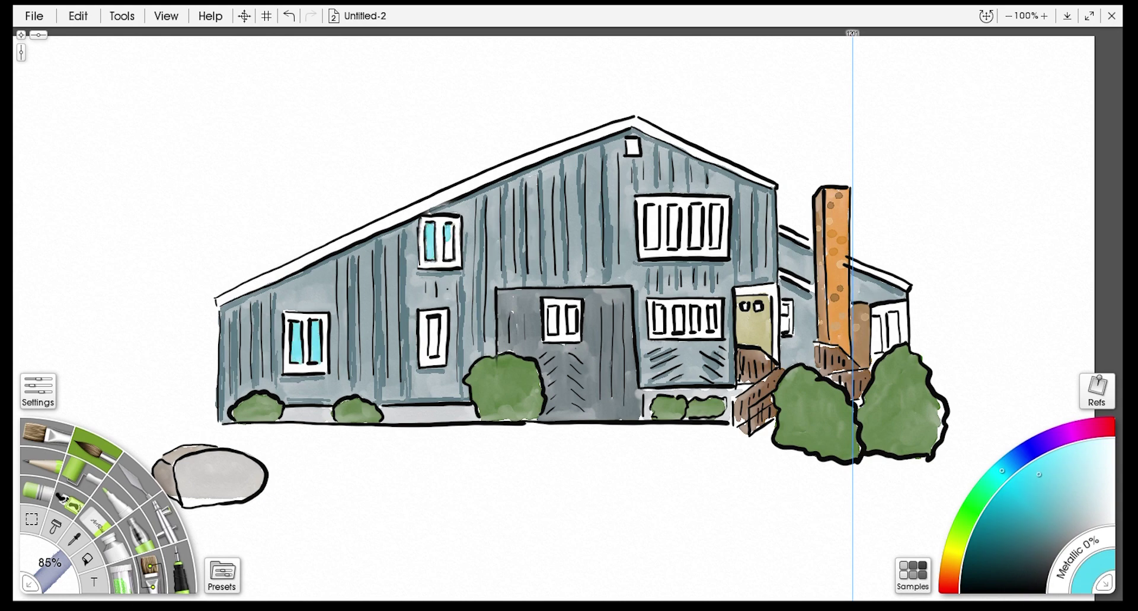
{"action": "left_click_drag", "start_coordinate": [432, 320], "coordinate": [434, 354]}
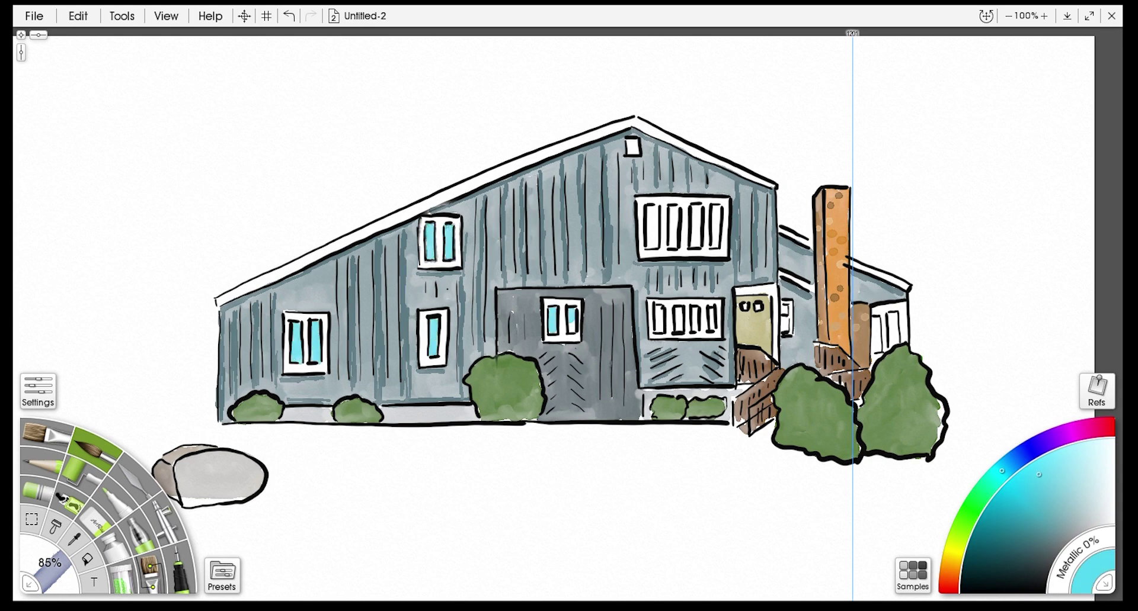
{"action": "mouse_move", "coordinate": [650, 213]}
{"action": "left_mouse_down"}
{"action": "mouse_move", "coordinate": [650, 235]}
{"action": "mouse_move", "coordinate": [674, 206]}
{"action": "mouse_move", "coordinate": [695, 244]}
{"action": "mouse_move", "coordinate": [717, 243]}
{"action": "left_mouse_up"}
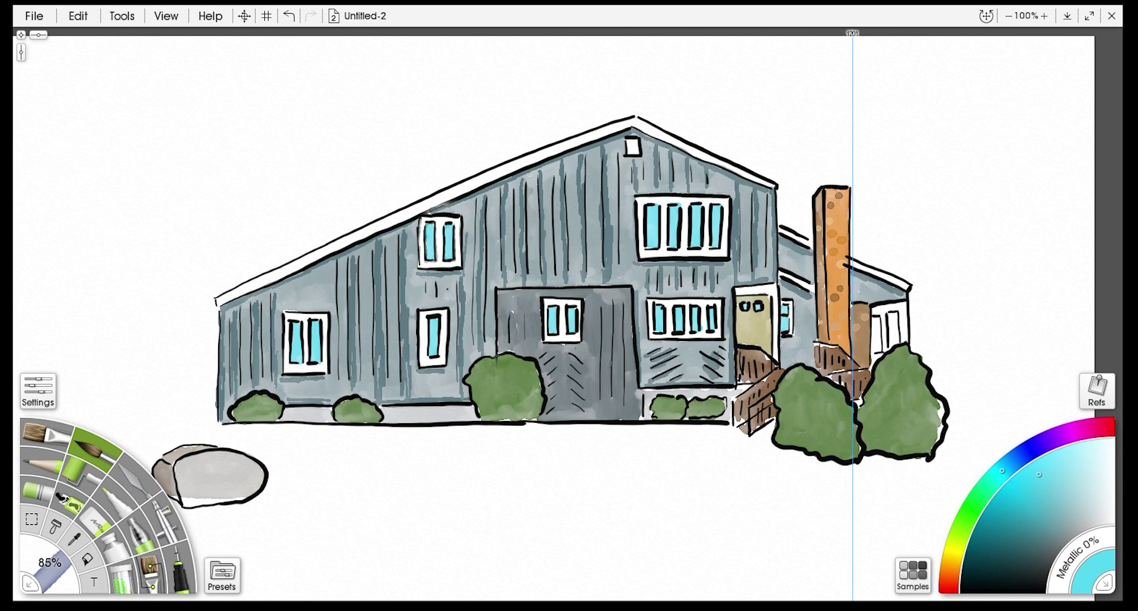
{"action": "mouse_move", "coordinate": [876, 317]}
{"action": "left_mouse_down"}
{"action": "mouse_move", "coordinate": [877, 354]}
{"action": "mouse_move", "coordinate": [892, 333]}
{"action": "left_mouse_up"}
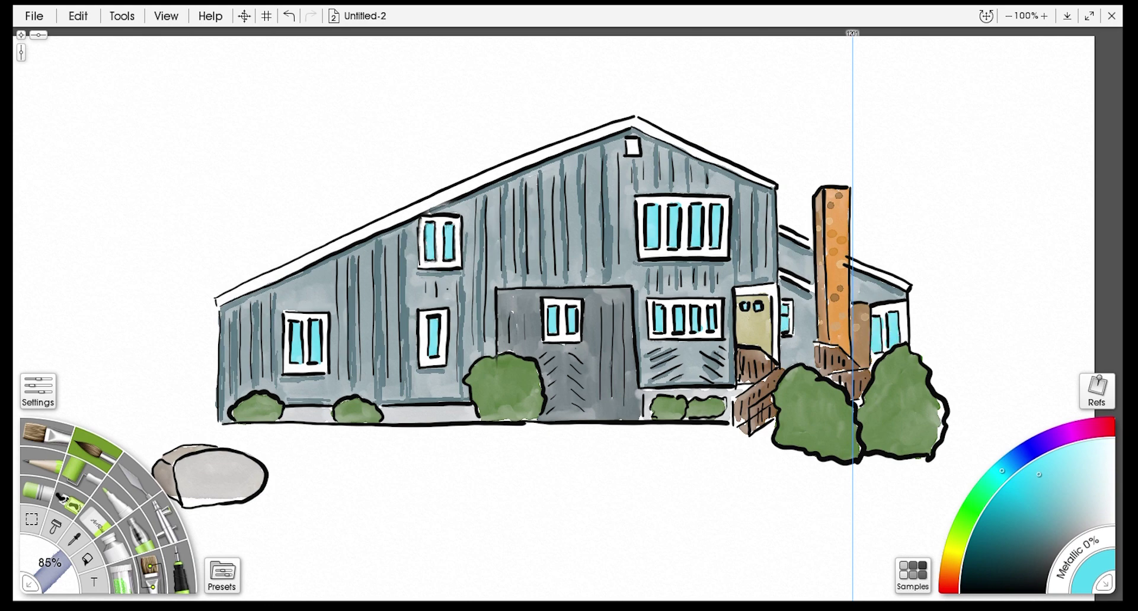
{"action": "key", "text": "alt"}
{"action": "left_click_drag", "start_coordinate": [903, 317], "coordinate": [903, 339]}
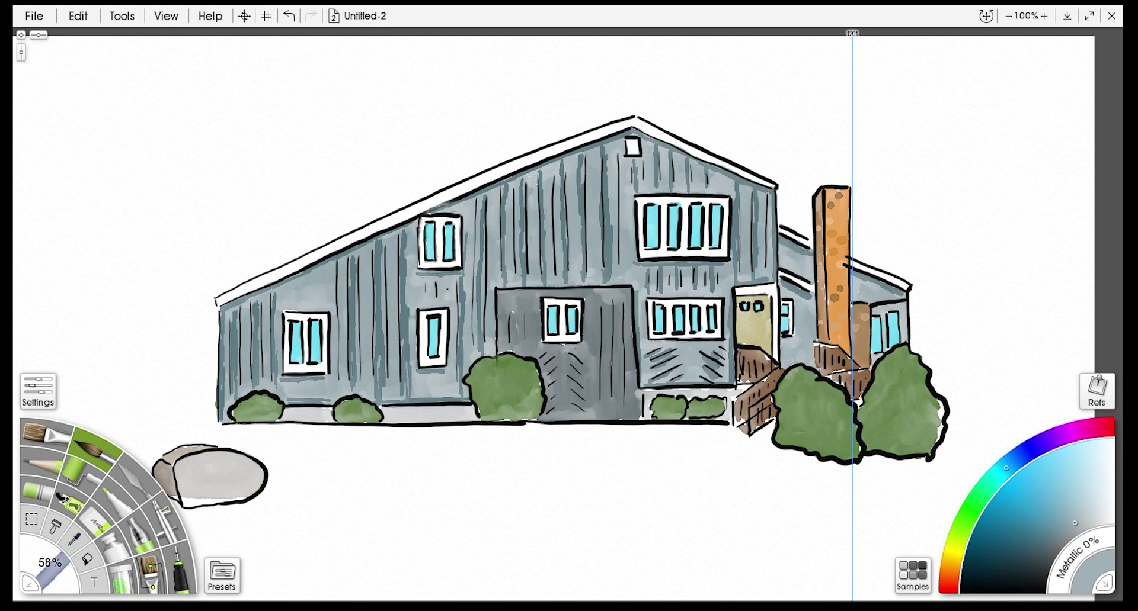
Shade the dark grey front section with a darker sampled grey along its edges and between the slanted lines below its window
{"action": "key", "text": "alt"}
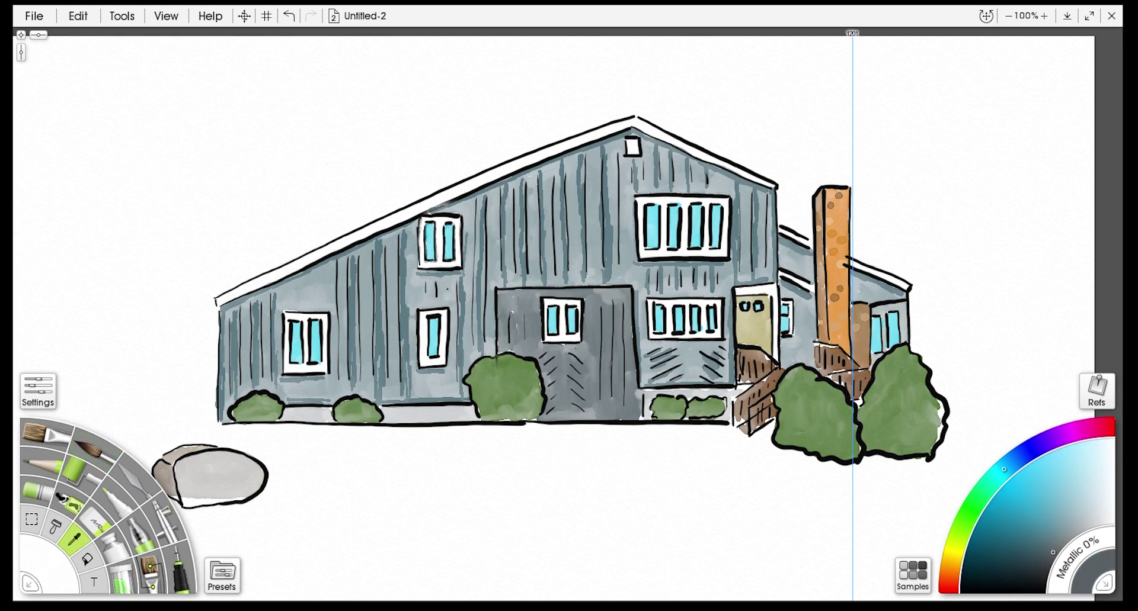
{"action": "left_click_drag", "start_coordinate": [542, 418], "coordinate": [636, 418]}
{"action": "left_click_drag", "start_coordinate": [500, 293], "coordinate": [515, 292]}
{"action": "left_click_drag", "start_coordinate": [584, 291], "coordinate": [630, 290]}
{"action": "left_click_drag", "start_coordinate": [500, 298], "coordinate": [499, 352]}
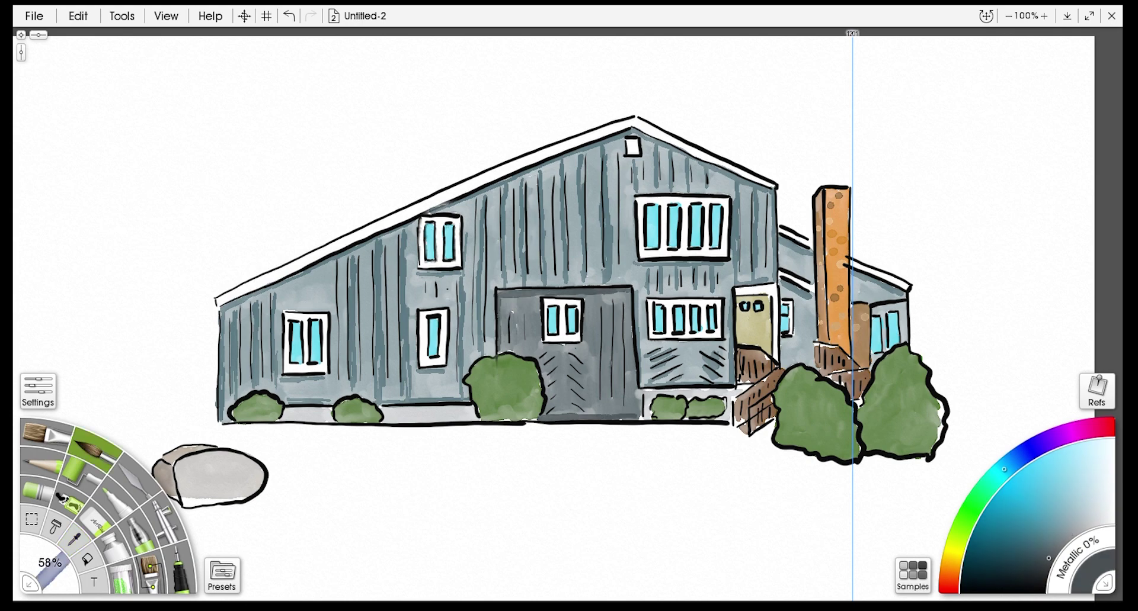
{"action": "left_click_drag", "start_coordinate": [629, 293], "coordinate": [635, 406]}
{"action": "mouse_move", "coordinate": [549, 349]}
{"action": "left_mouse_down"}
{"action": "mouse_move", "coordinate": [576, 345]}
{"action": "mouse_move", "coordinate": [542, 358]}
{"action": "left_mouse_up"}
{"action": "left_click_drag", "start_coordinate": [557, 359], "coordinate": [545, 386]}
{"action": "left_click_drag", "start_coordinate": [554, 390], "coordinate": [545, 399]}
{"action": "left_click_drag", "start_coordinate": [569, 400], "coordinate": [583, 400]}
{"action": "mouse_move", "coordinate": [565, 361]}
{"action": "left_mouse_down"}
{"action": "mouse_move", "coordinate": [581, 375]}
{"action": "mouse_move", "coordinate": [584, 362]}
{"action": "left_mouse_up"}
Shade the lower edge of the light foundation between the bushes and below the four-pane window with sampled dark grey
{"action": "key", "text": "alt"}
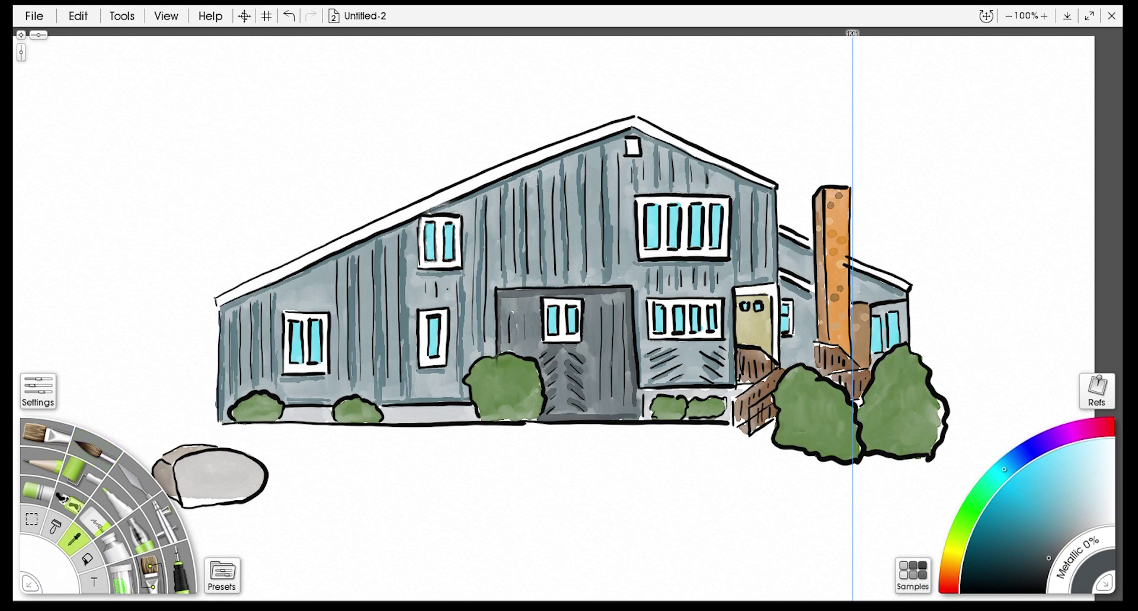
{"action": "left_click_drag", "start_coordinate": [388, 421], "coordinate": [473, 421]}
{"action": "left_click_drag", "start_coordinate": [282, 420], "coordinate": [335, 420]}
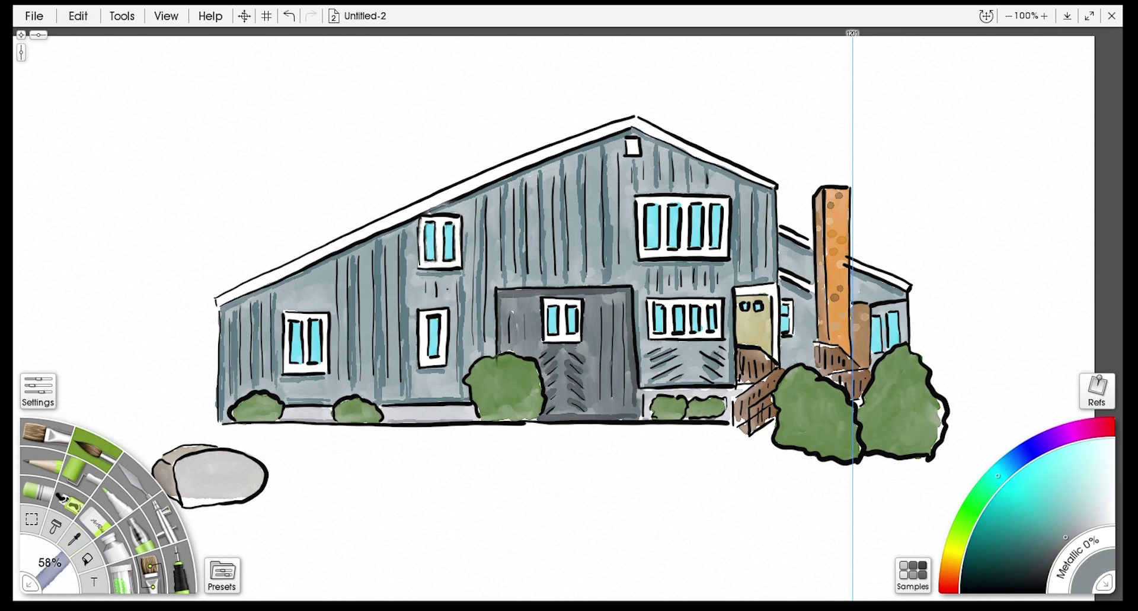
{"action": "left_click_drag", "start_coordinate": [646, 418], "coordinate": [731, 420]}
Paint a yellow-green strip of grass along the base of the house and bushes, then add a darker olive-green tone over it
{"action": "left_click", "coordinate": [956, 547]}
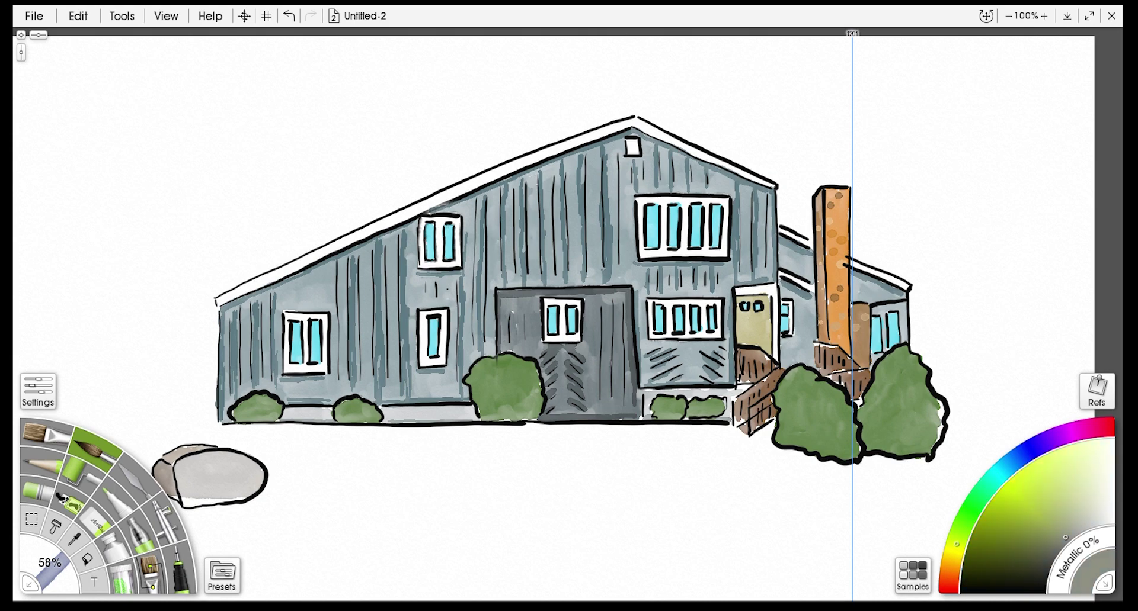
{"action": "left_click", "coordinate": [1038, 512]}
{"action": "mouse_move", "coordinate": [216, 428]}
{"action": "left_mouse_down"}
{"action": "mouse_move", "coordinate": [714, 432]}
{"action": "mouse_move", "coordinate": [878, 468]}
{"action": "mouse_move", "coordinate": [930, 461]}
{"action": "left_mouse_up"}
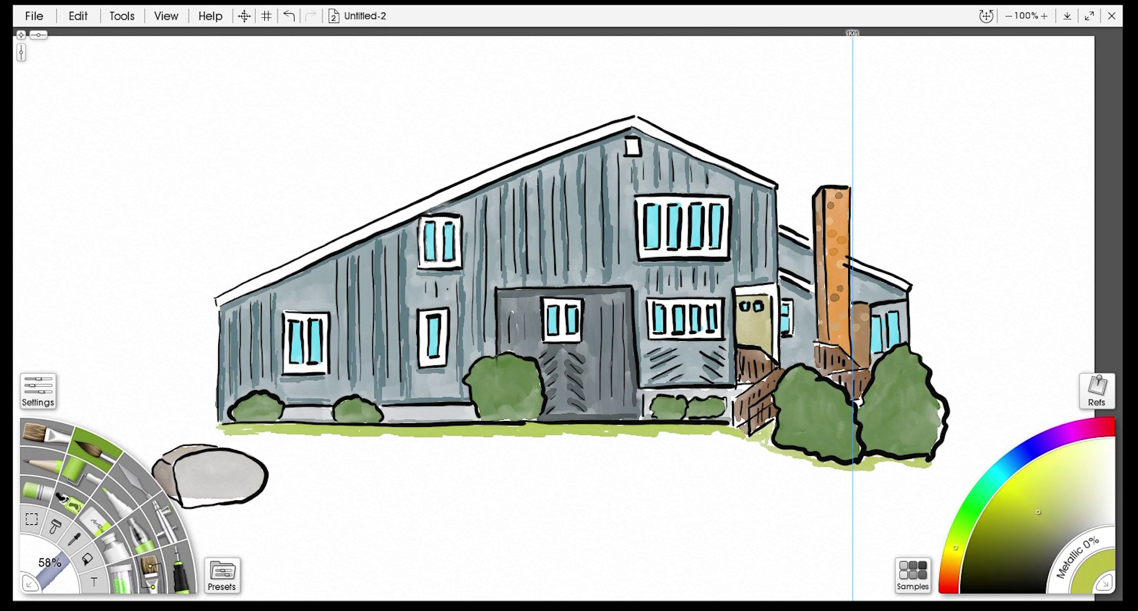
{"action": "left_click", "coordinate": [1037, 533]}
{"action": "mouse_move", "coordinate": [218, 429]}
{"action": "left_mouse_down"}
{"action": "mouse_move", "coordinate": [702, 427]}
{"action": "mouse_move", "coordinate": [770, 437]}
{"action": "mouse_move", "coordinate": [818, 463]}
{"action": "mouse_move", "coordinate": [932, 464]}
{"action": "left_mouse_up"}
Add dark olive shadows to the grass along the house's base line and beneath the bushes and stairs
{"action": "left_click", "coordinate": [1031, 551]}
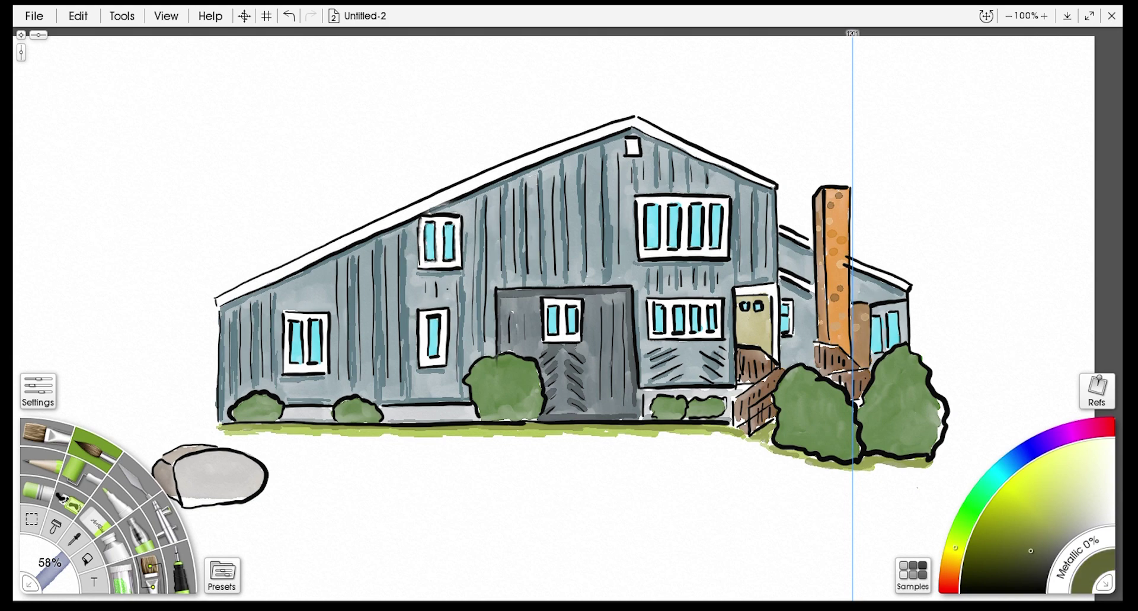
{"action": "left_click_drag", "start_coordinate": [220, 426], "coordinate": [734, 427]}
{"action": "left_click_drag", "start_coordinate": [342, 421], "coordinate": [376, 421]}
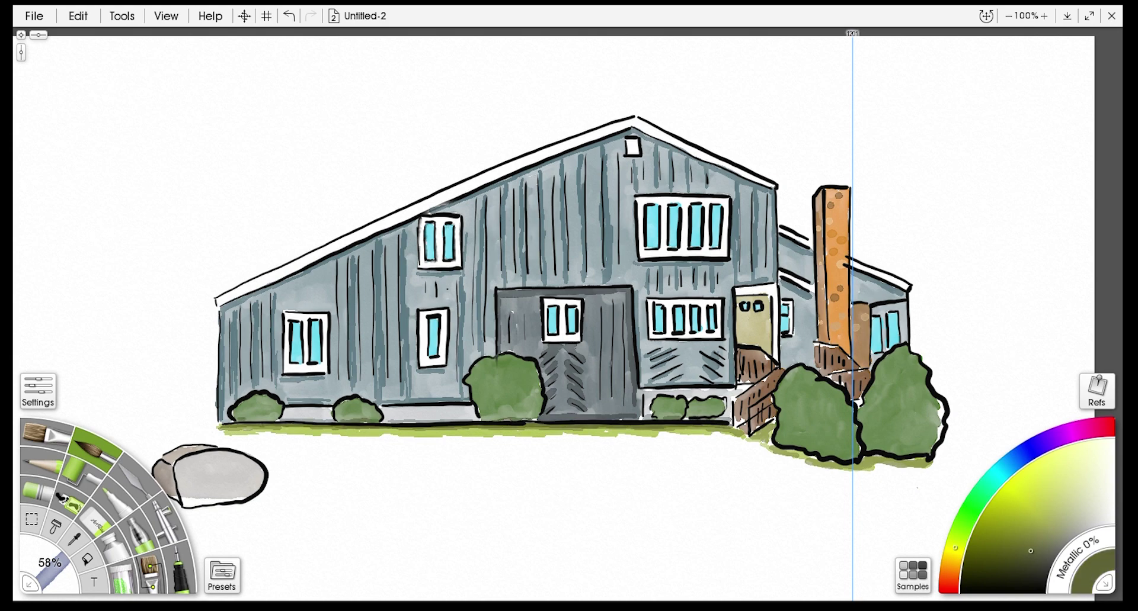
{"action": "left_click_drag", "start_coordinate": [247, 419], "coordinate": [272, 419]}
{"action": "mouse_move", "coordinate": [723, 430]}
{"action": "left_mouse_down"}
{"action": "mouse_move", "coordinate": [771, 433]}
{"action": "mouse_move", "coordinate": [779, 450]}
{"action": "mouse_move", "coordinate": [817, 460]}
{"action": "mouse_move", "coordinate": [926, 461]}
{"action": "left_mouse_up"}
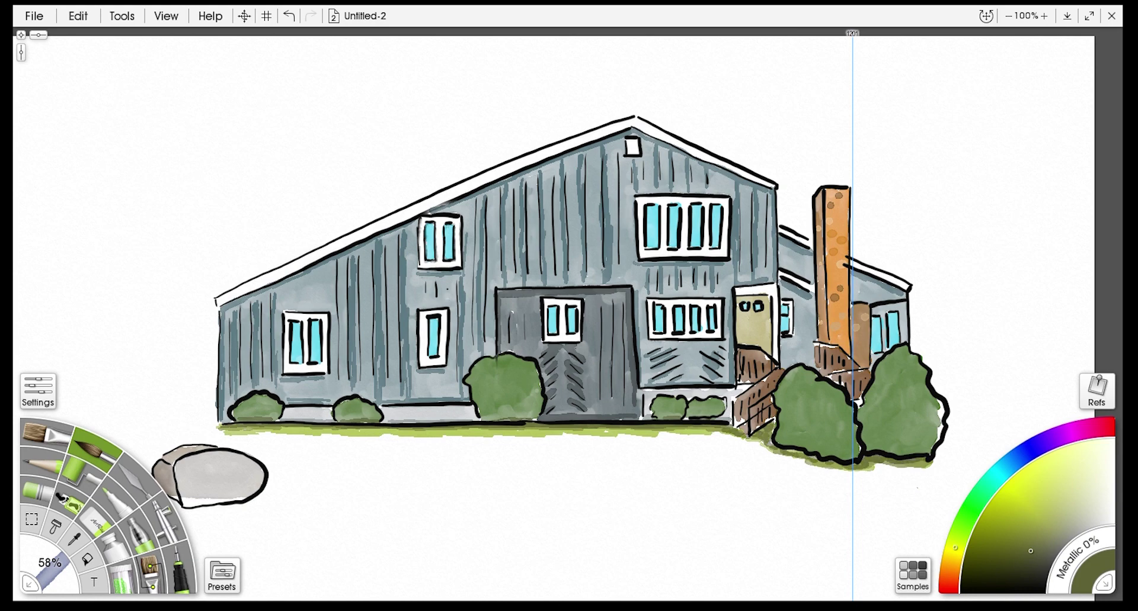
Fill the small square vent under the roof peak and shade the boulder's lower edge with dark olive
{"action": "left_click_drag", "start_coordinate": [629, 143], "coordinate": [635, 151]}
{"action": "mouse_move", "coordinate": [259, 487]}
{"action": "left_mouse_down"}
{"action": "mouse_move", "coordinate": [180, 503]}
{"action": "mouse_move", "coordinate": [192, 497]}
{"action": "left_mouse_up"}
Switch to the ink pen and set its color to black
{"action": "left_click", "coordinate": [178, 569]}
{"action": "left_click", "coordinate": [1040, 588]}
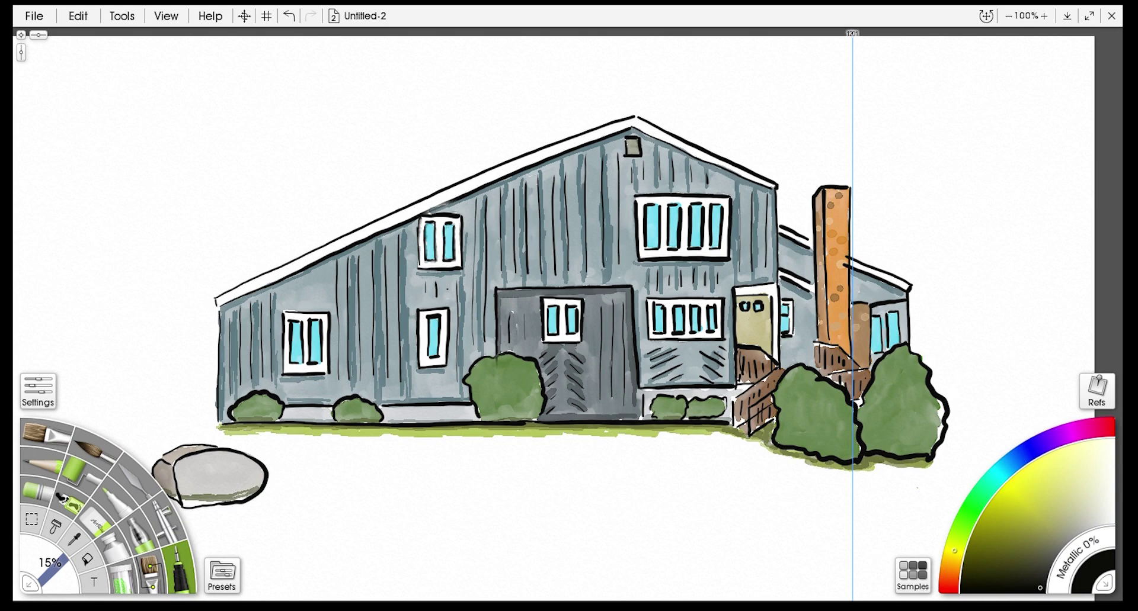